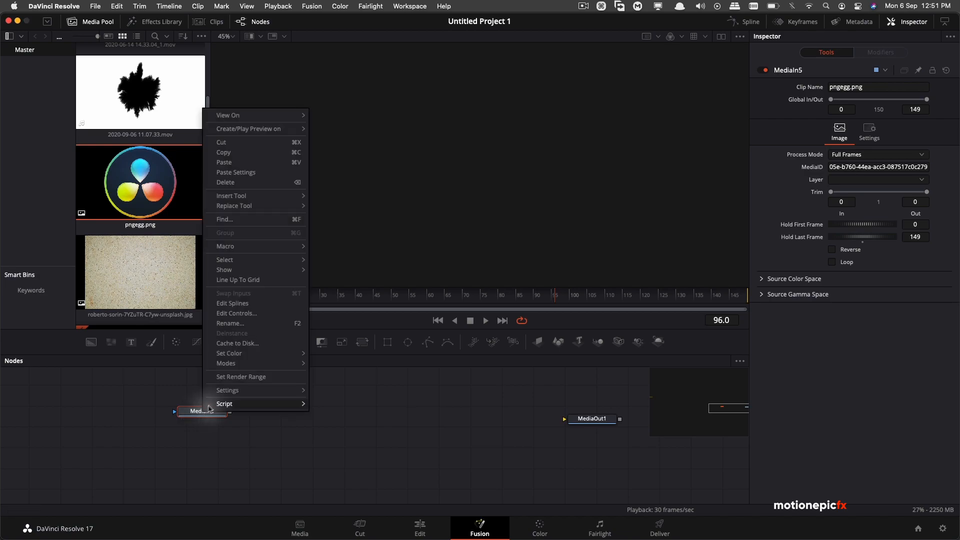
Rename the pngegg.png media node as logo.
left_click(225, 323)
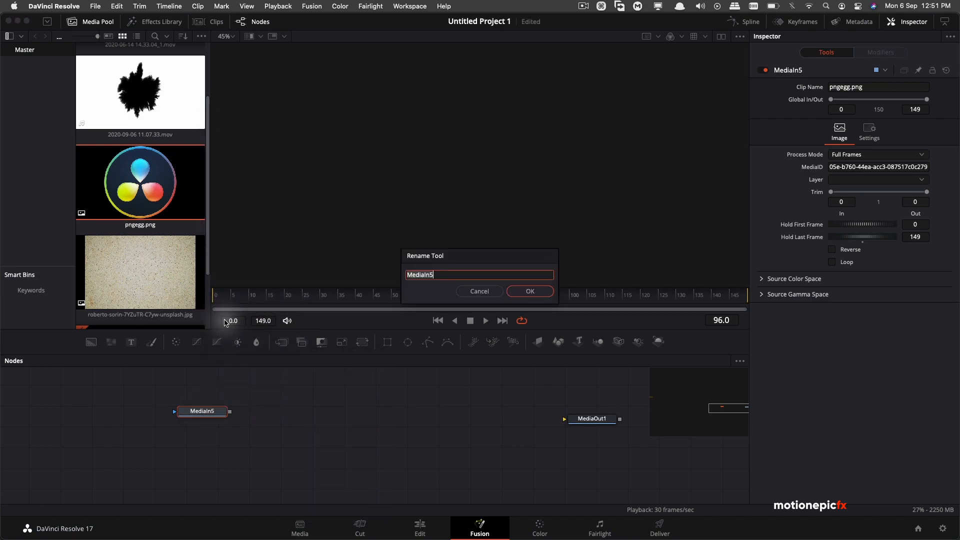
type("logo")
key("Return")
Add the clip 2020-09-06 11.07.33.mov to the node graph and rename its node as ink01.
left_click_drag(128, 95, 140, 463)
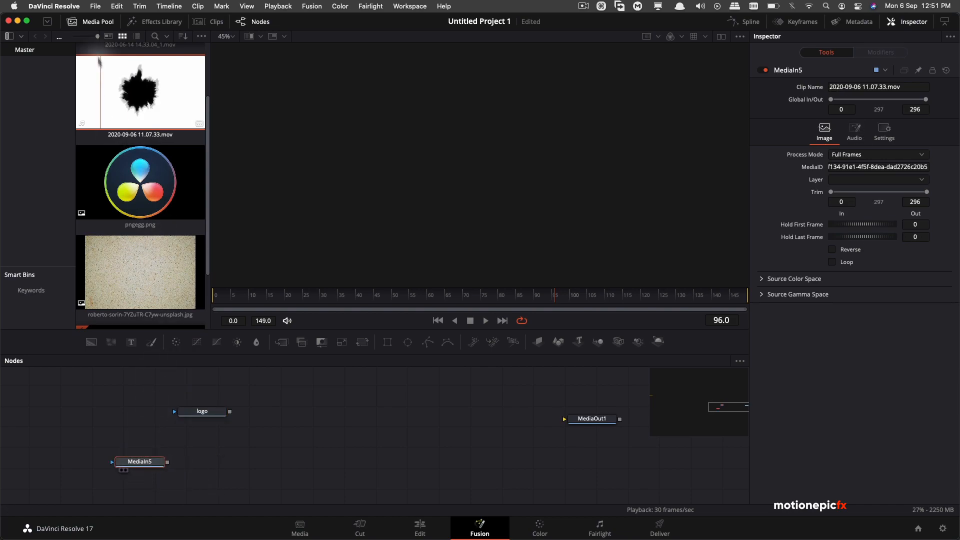
left_click(98, 23)
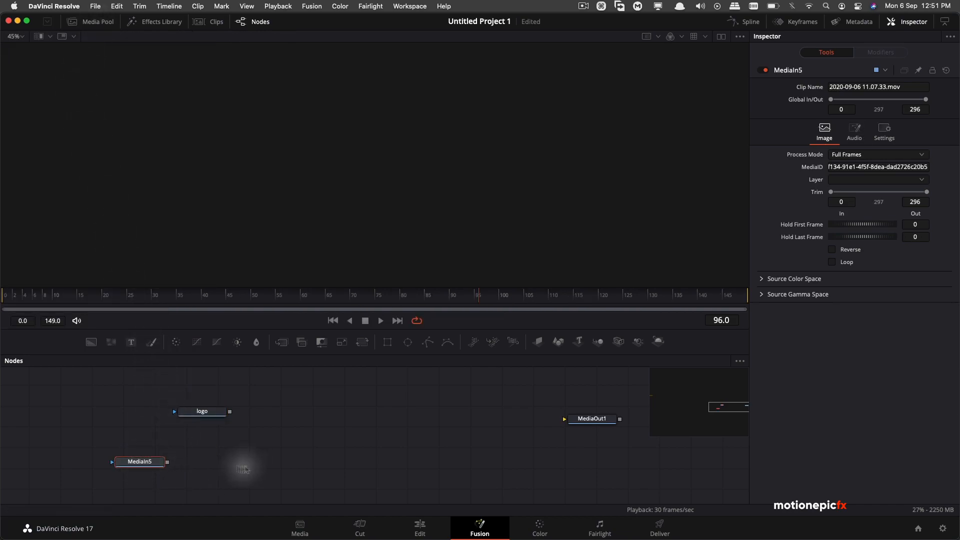
right_click(153, 461)
left_click(186, 372)
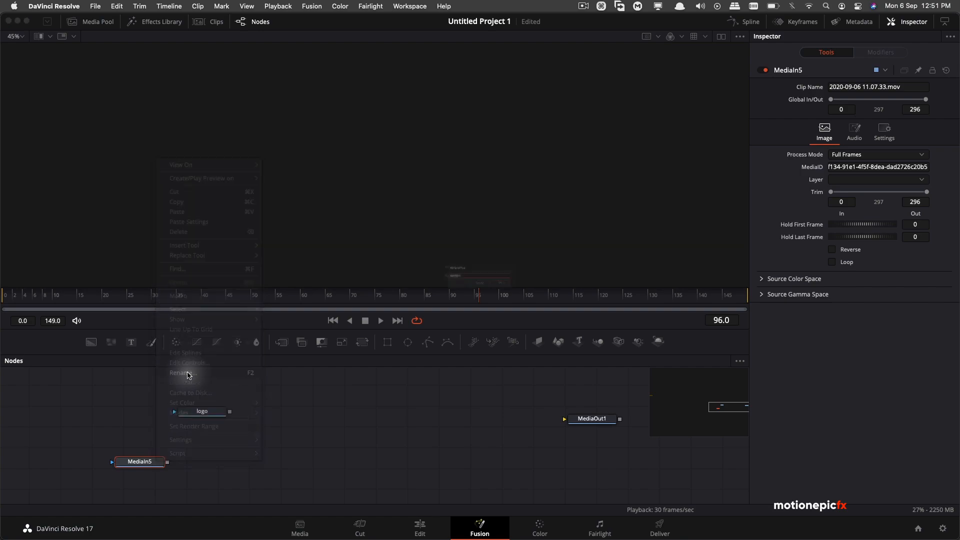
type("ink01")
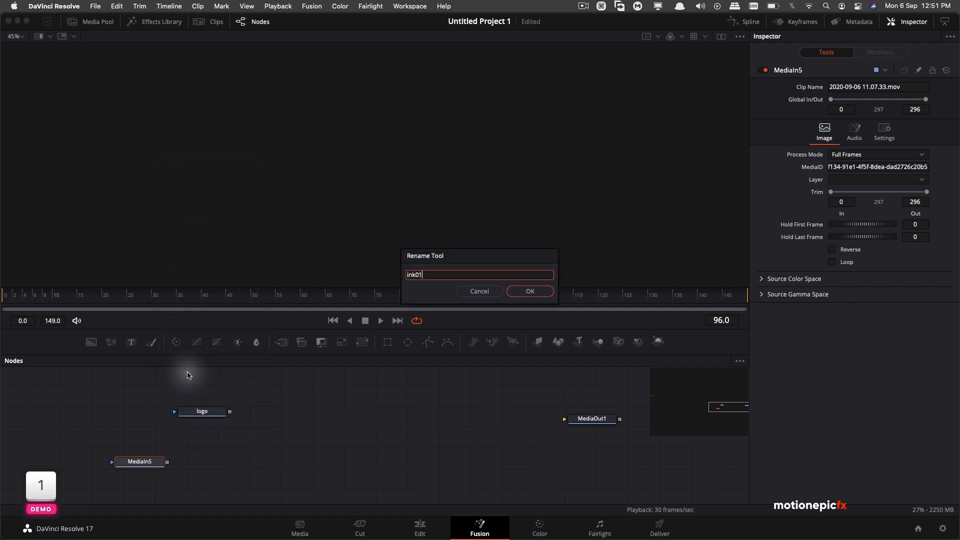
key("Return")
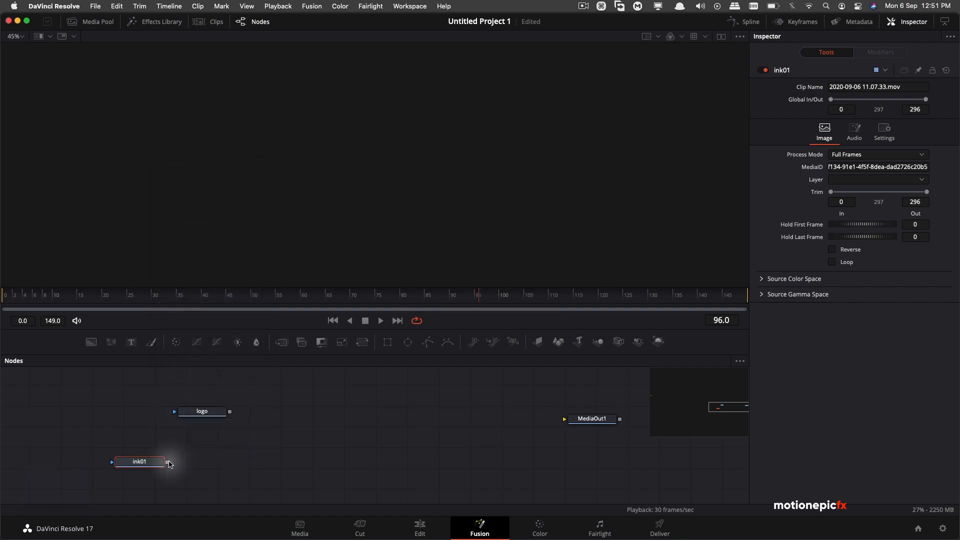
Add a Luma Keyer after ink01 and invert its key, with Contract / Expand set to 0.29.
left_click_drag(159, 465, 317, 181)
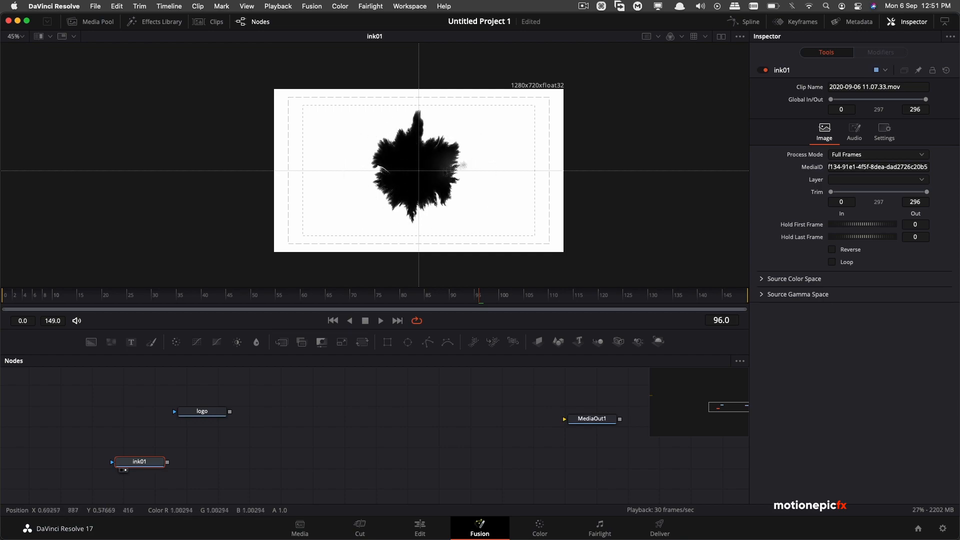
left_click(140, 464)
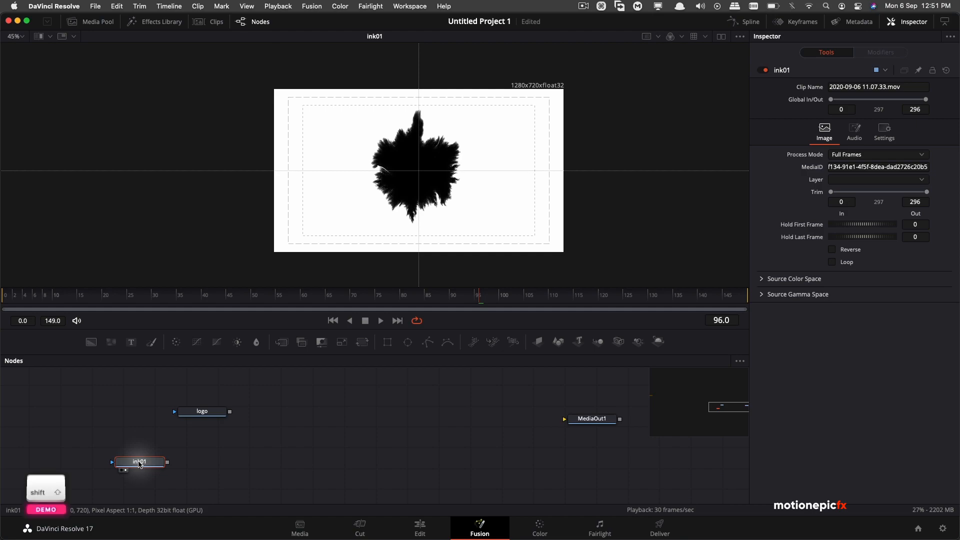
key("shift+space")
type("lum")
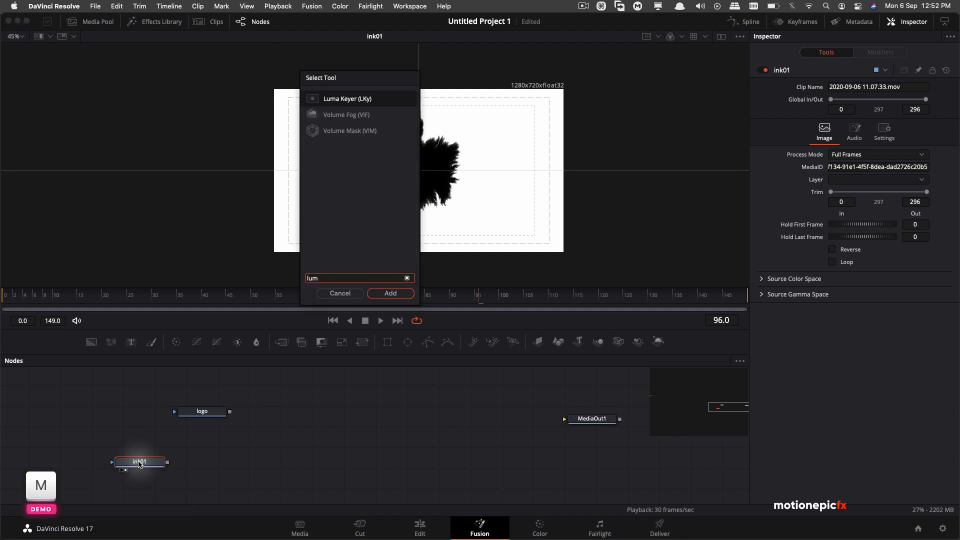
left_click(390, 293)
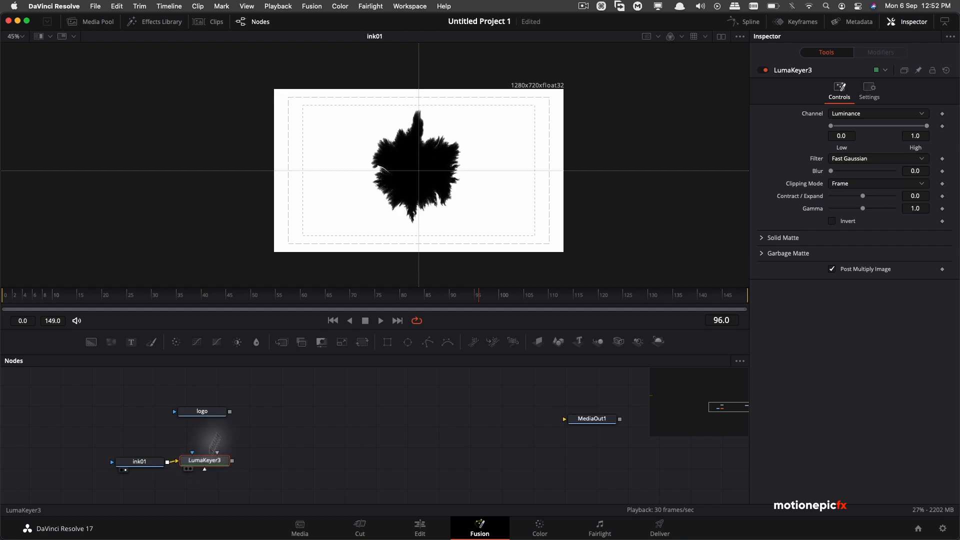
key("1")
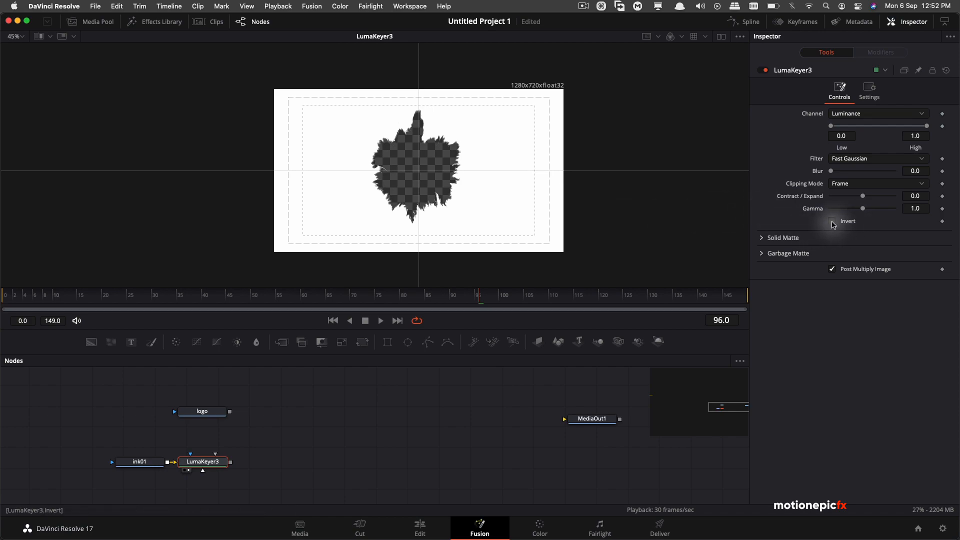
left_click(833, 221)
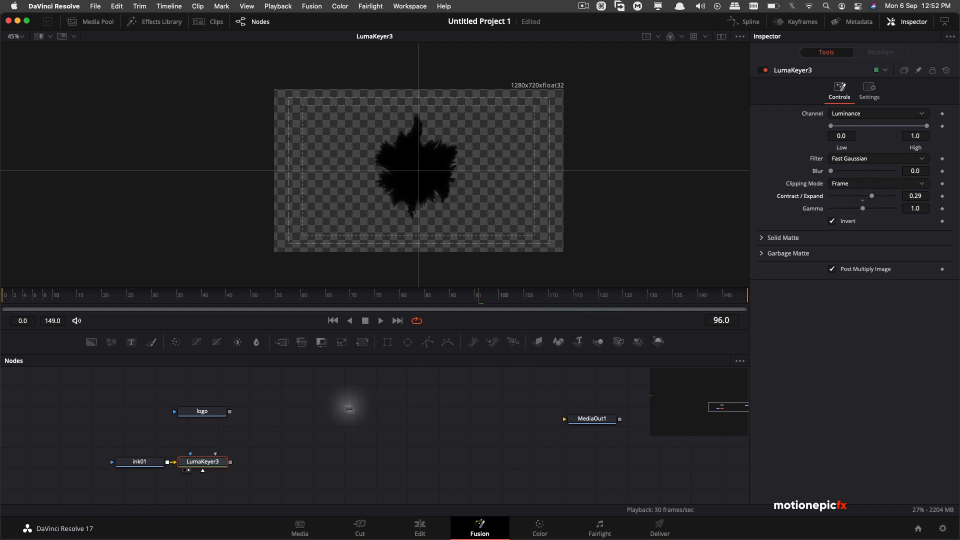
Merge the logo over the keyed ink and set the merge operator to In.
left_click_drag(205, 414, 369, 198)
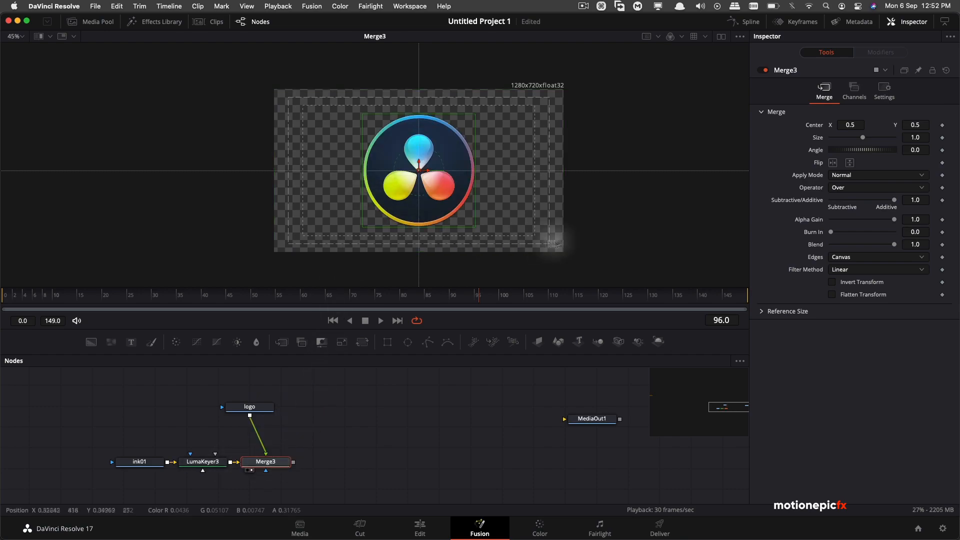
left_click(846, 191)
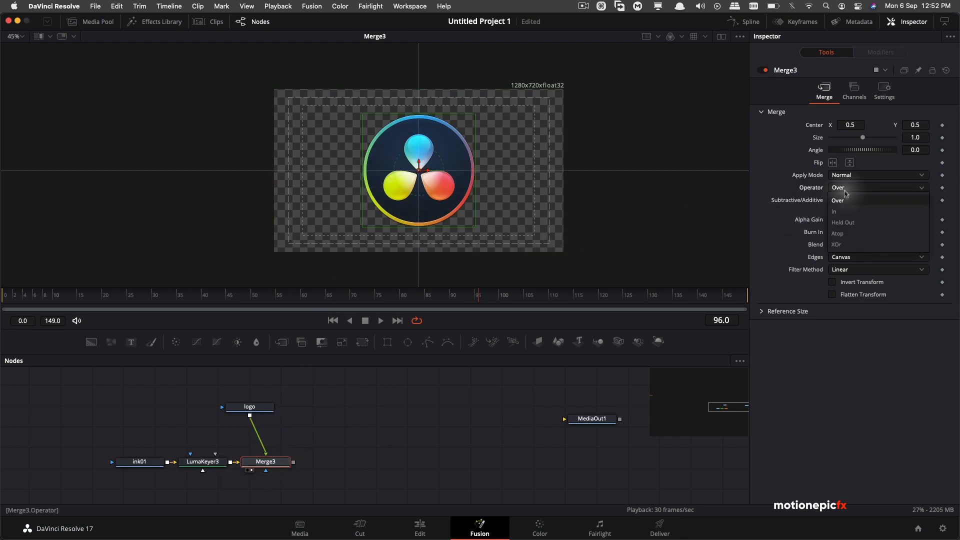
left_click(844, 209)
Play the ink reveal of the logo from frame 0.
left_click(15, 296)
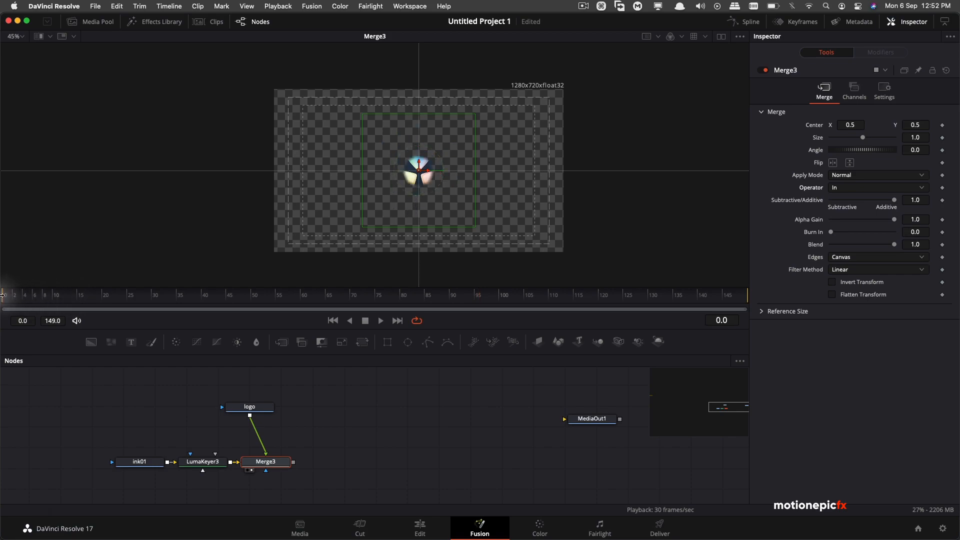
key("space")
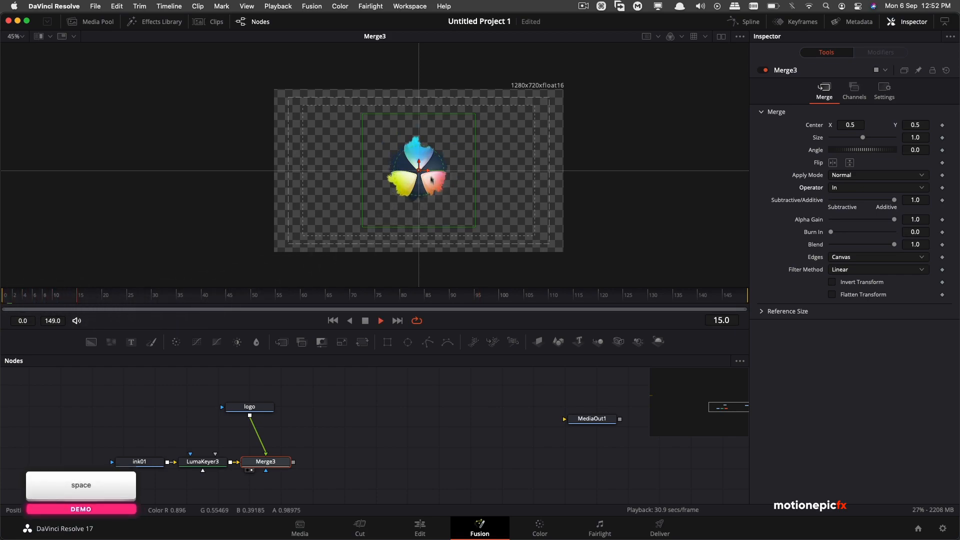
key("space")
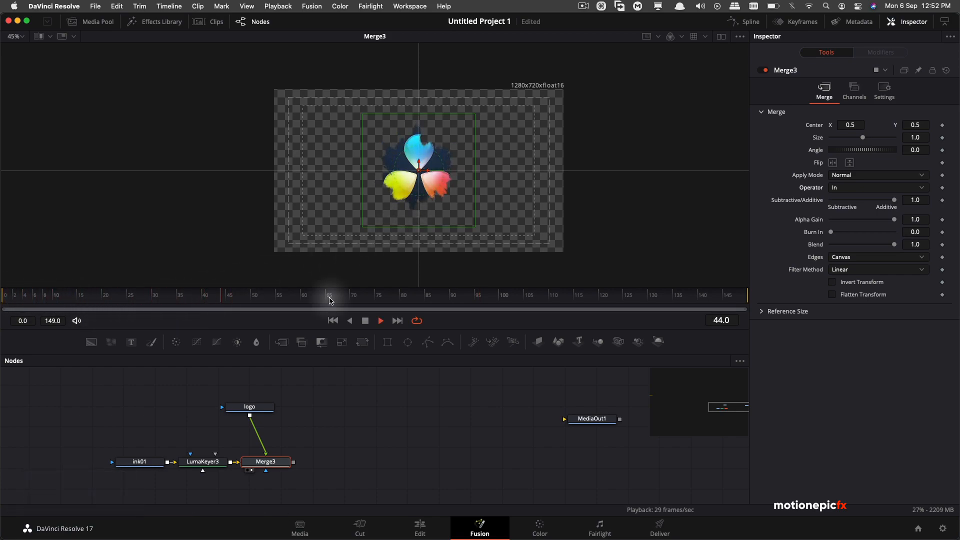
Insert a Transform node between the logo and the merge, and scale the logo to a size of 0.59.
left_click(250, 407)
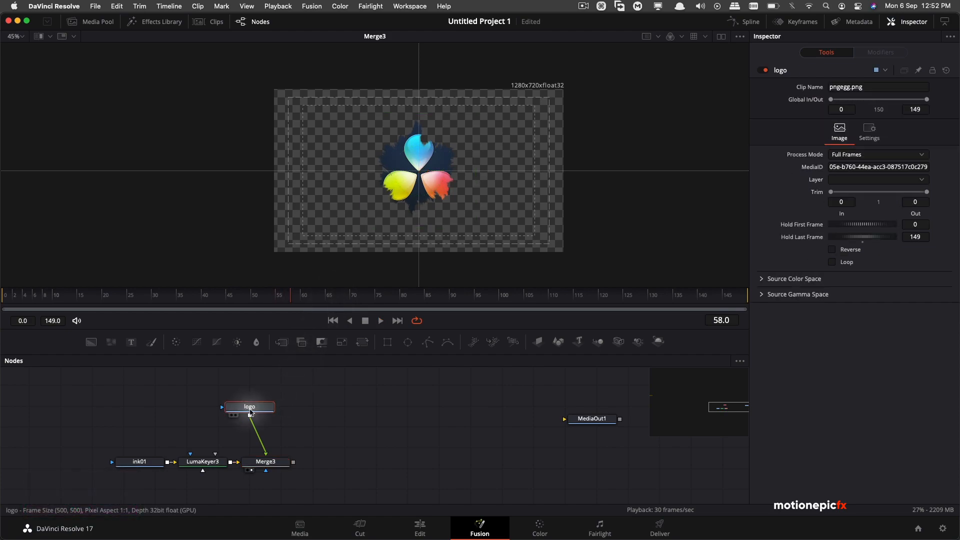
left_click_drag(252, 410, 200, 411)
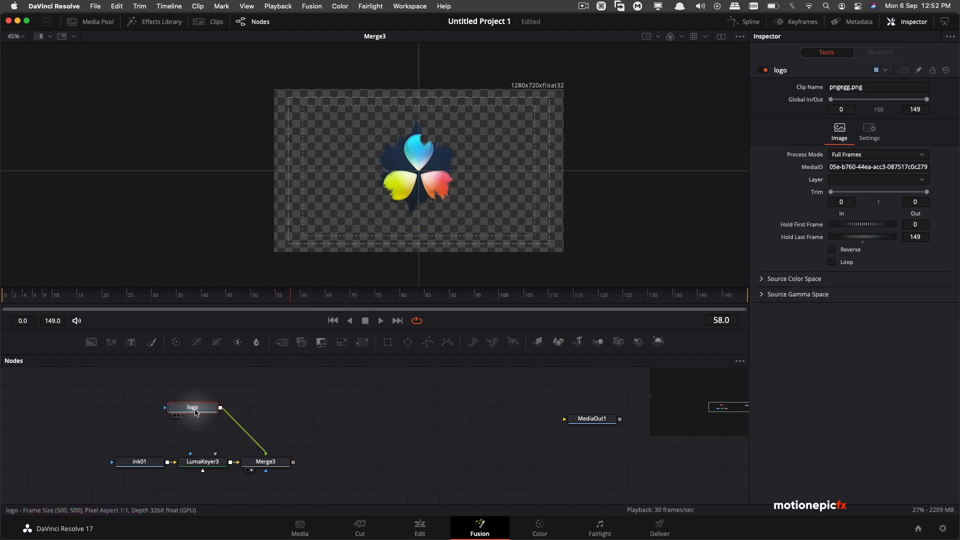
key("shift+space")
type("xf")
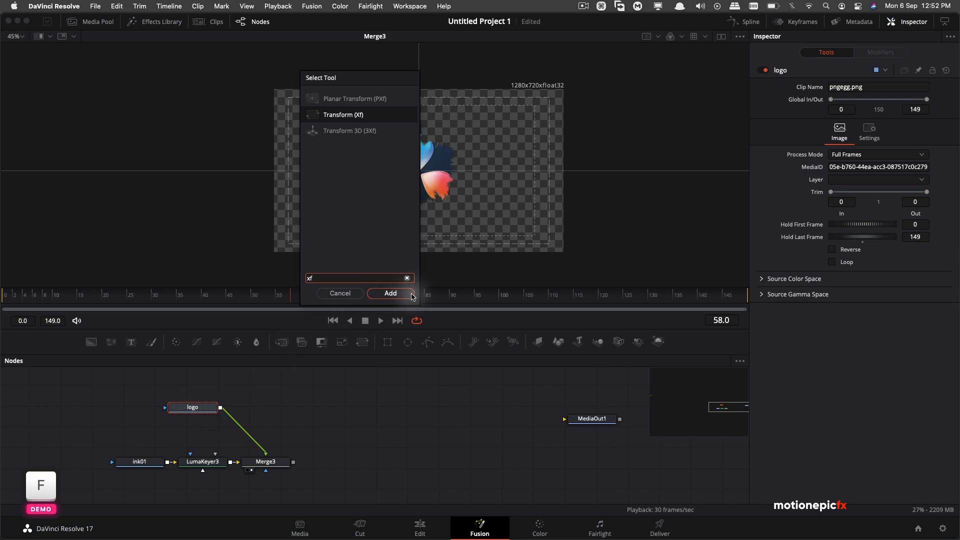
left_click(391, 293)
left_click_drag(862, 165, 849, 163)
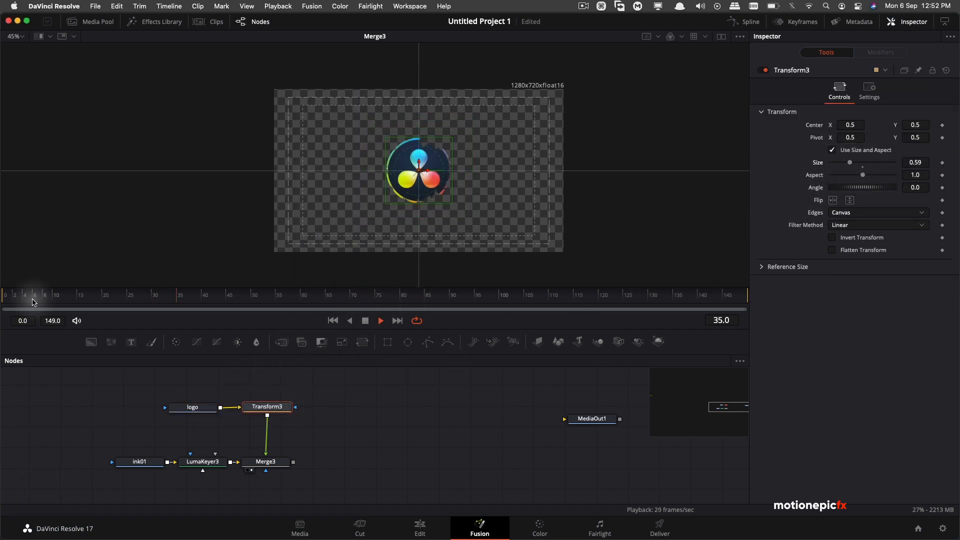
key("space")
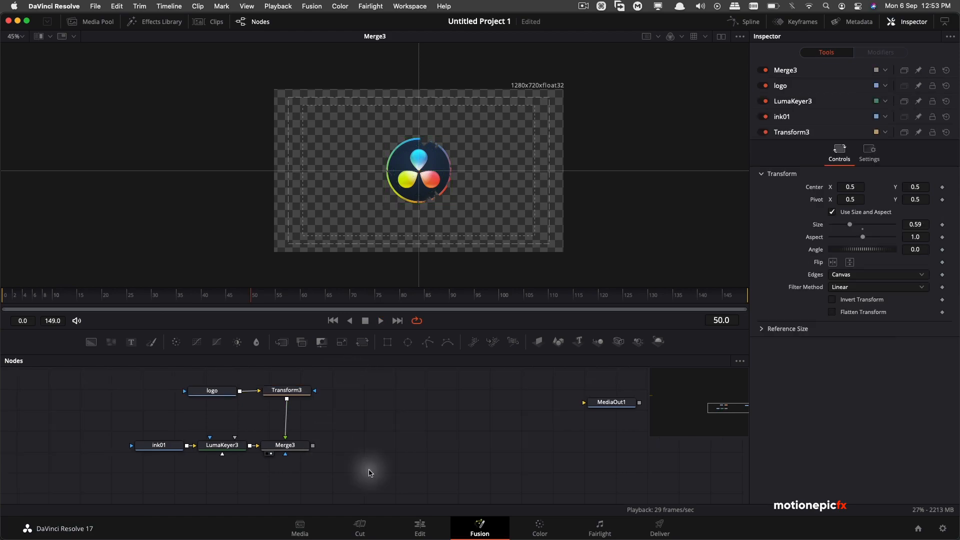
Group the logo, ink, keyer, transform and merge nodes, and rename the group as logoanim.
left_click_drag(80, 379, 348, 461)
key("super+g")
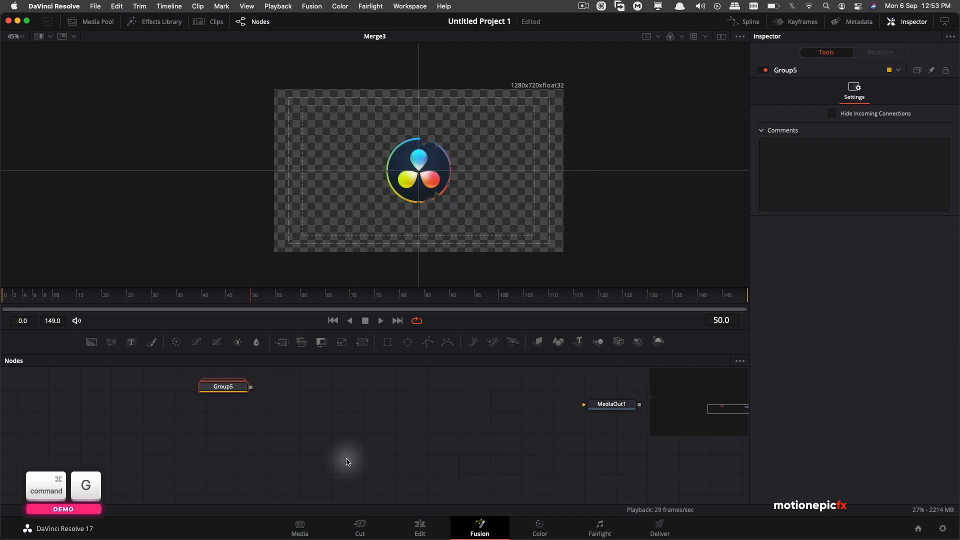
right_click(210, 390)
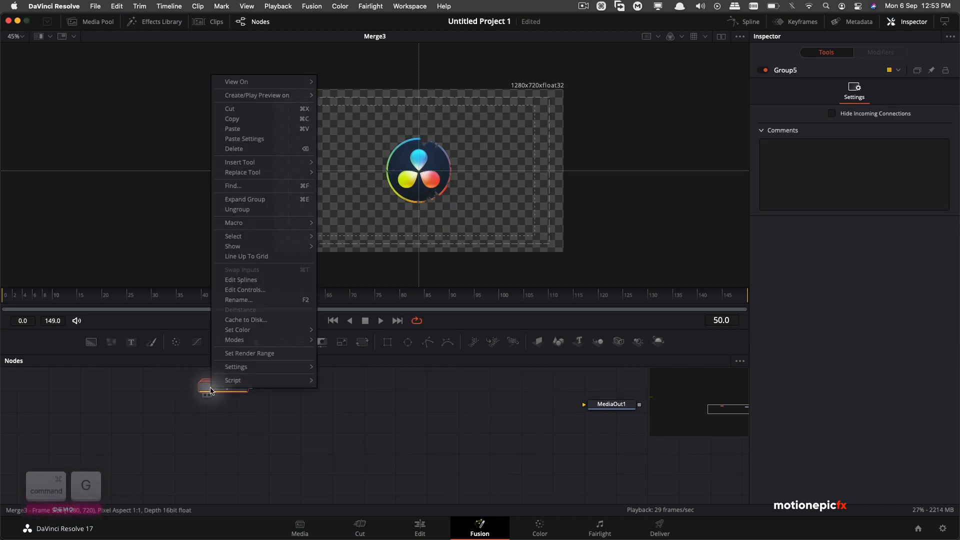
left_click(238, 300)
type("logoanim")
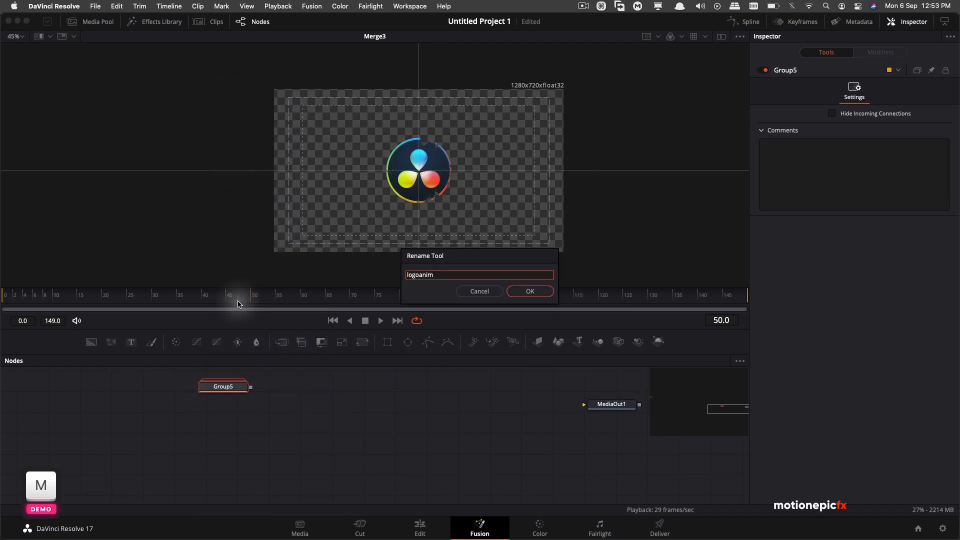
left_click(524, 291)
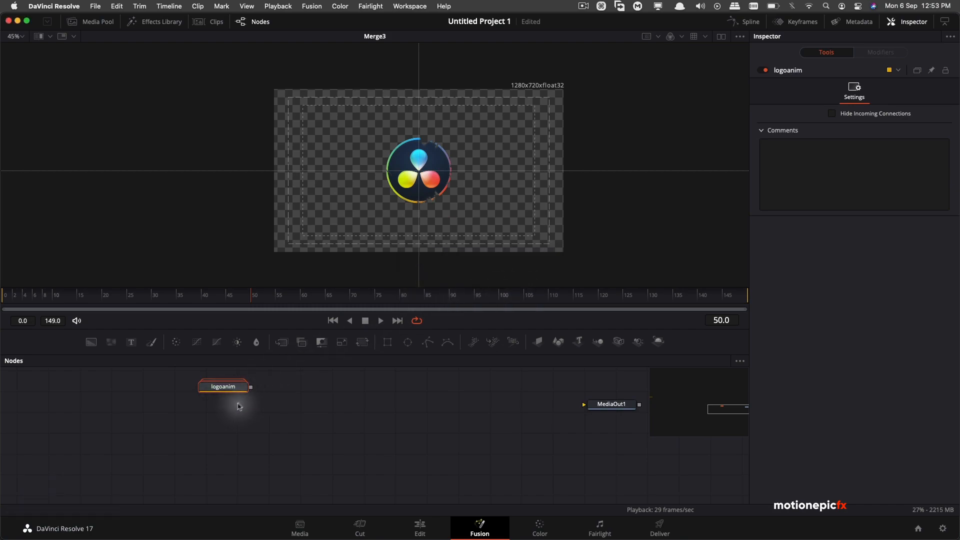
Add a Text node below logoanim, show it in the viewer and enter the text DAVINCI RESOLVE.
left_click_drag(131, 342, 235, 426)
key("1")
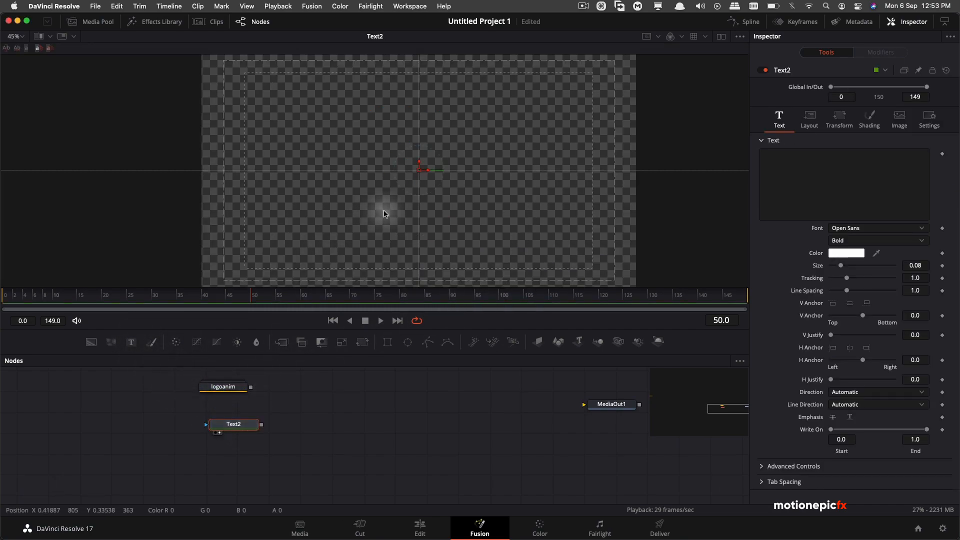
left_click(805, 193)
type("DAVINCI")
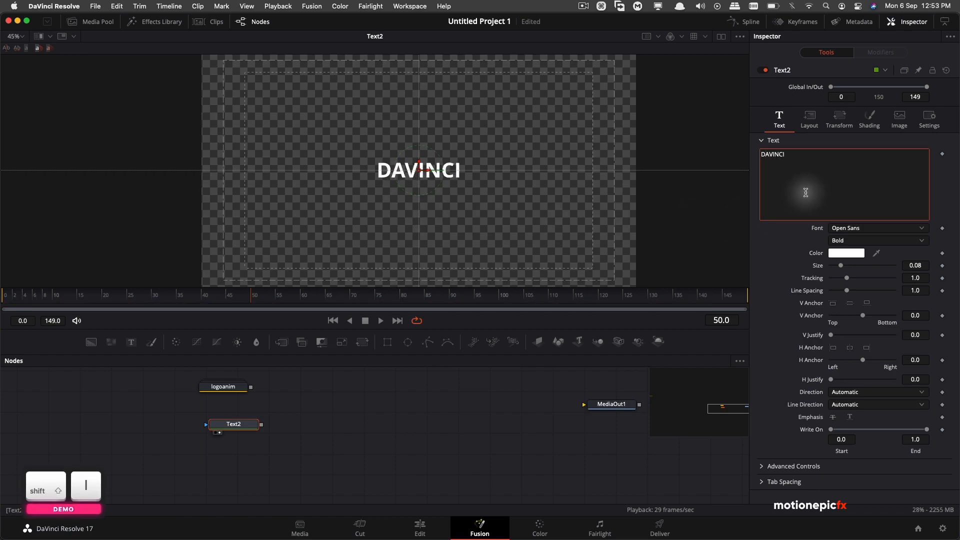
type(" RESOLVE")
Merge the logoanim group over the text node and show the merge in the viewer.
left_click_drag(229, 424, 216, 425)
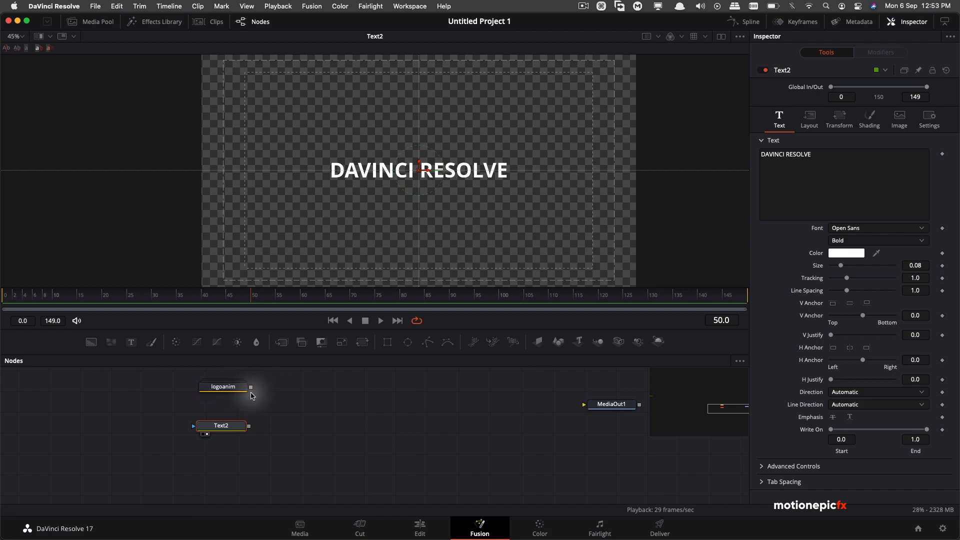
left_click_drag(250, 392, 250, 427)
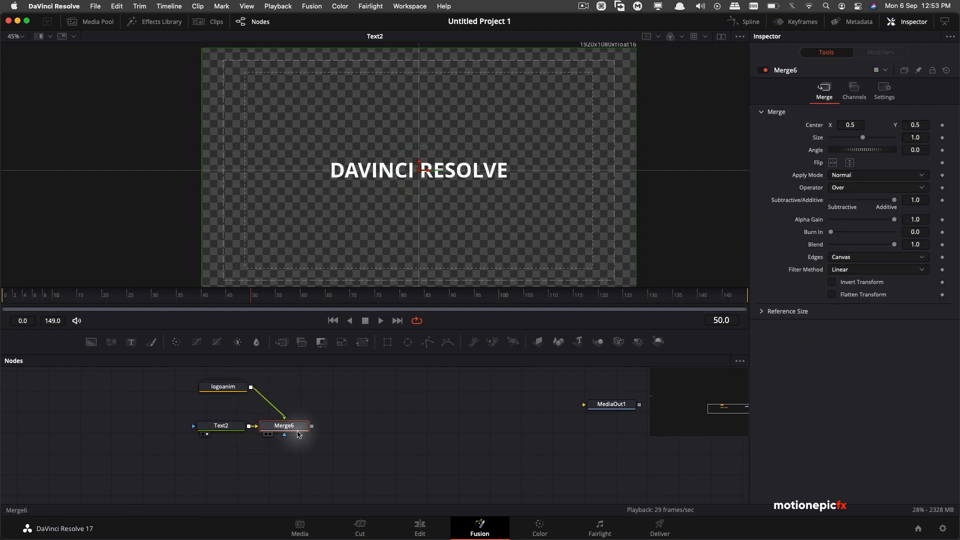
key("2")
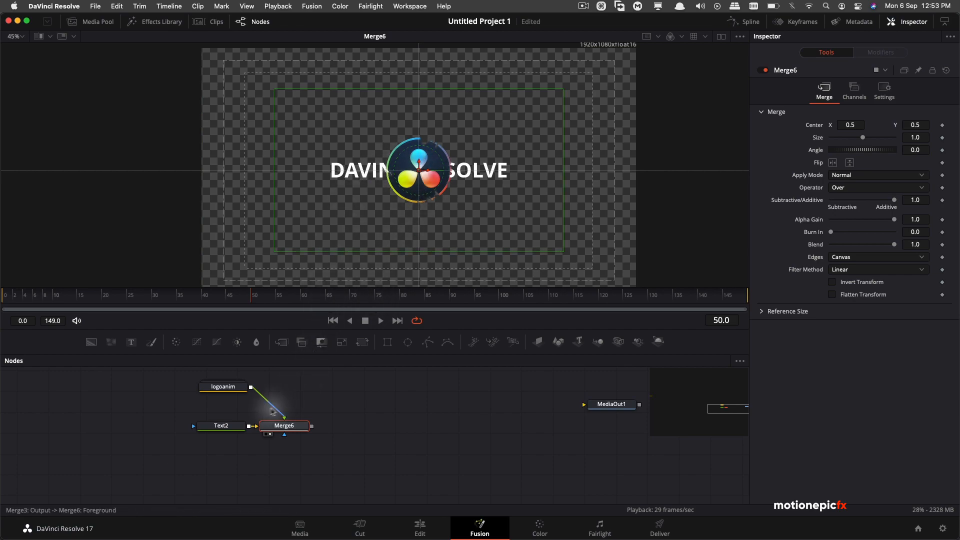
Move the DAVINCI RESOLVE text just below the logo and set its size to 0.0433.
left_click(218, 425)
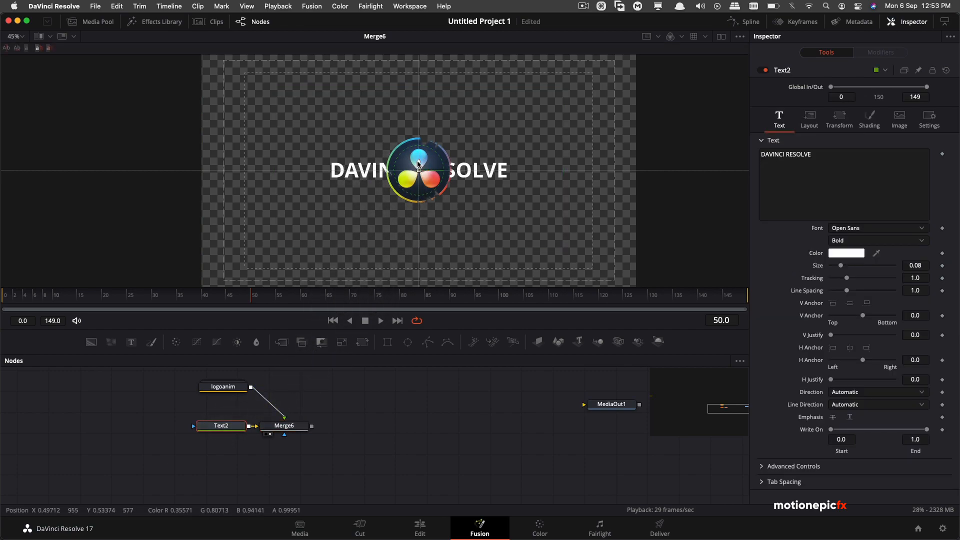
left_click_drag(418, 163, 420, 214)
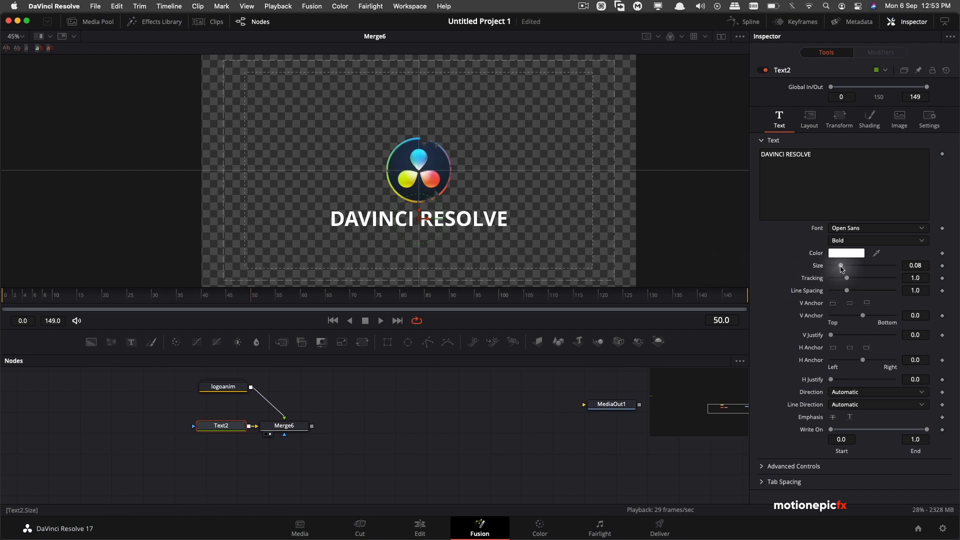
left_click_drag(841, 268, 838, 269)
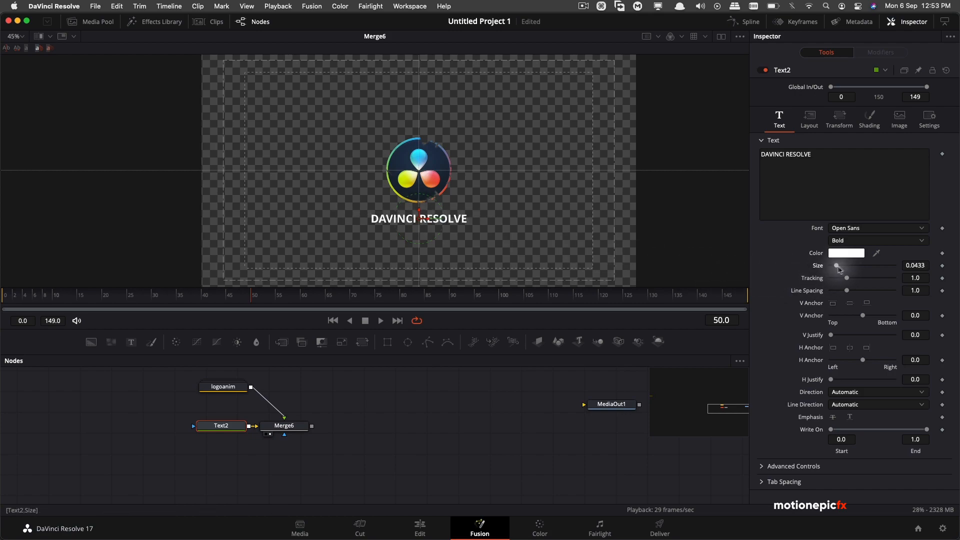
Set the DAVINCI RESOLVE text's font style to Extrabold and delete the merge joining it with logoanim.
left_click(842, 241)
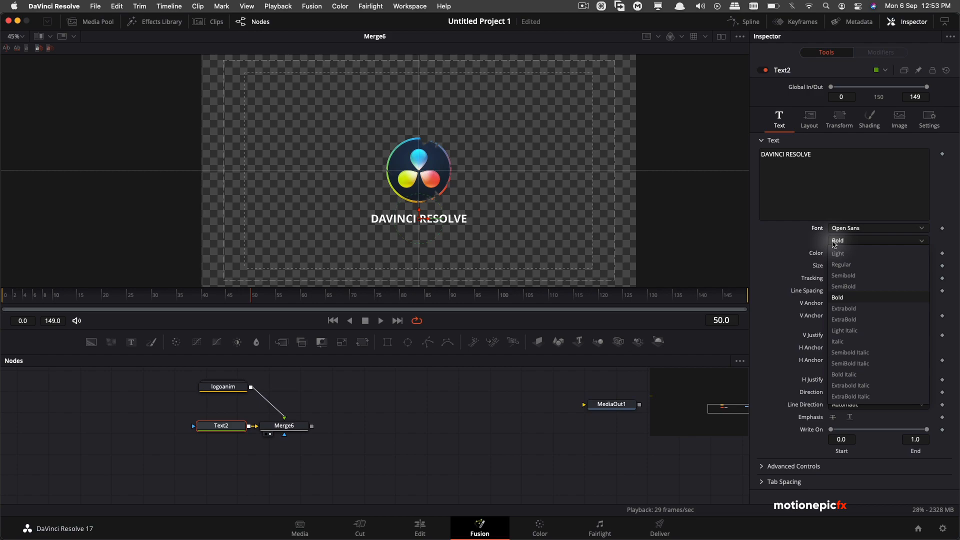
left_click(847, 308)
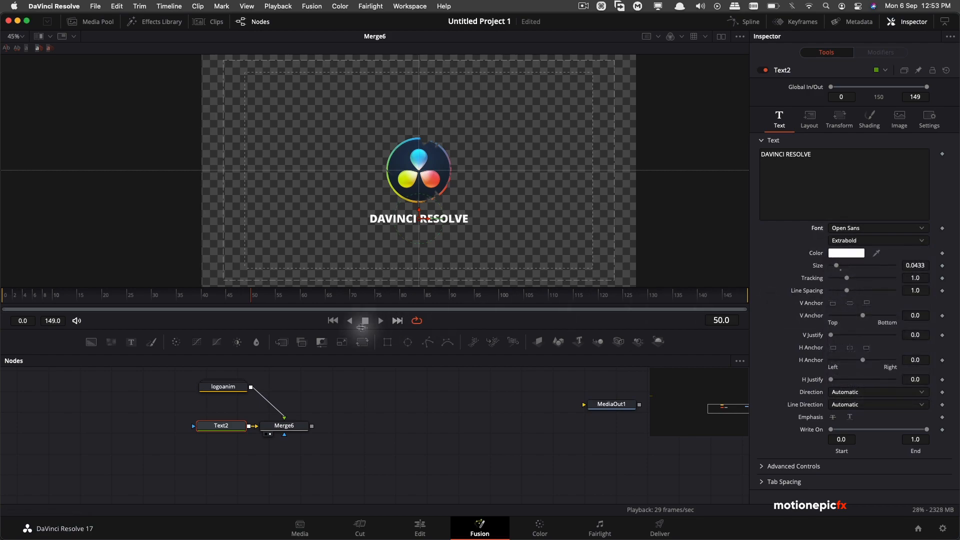
left_click(292, 428)
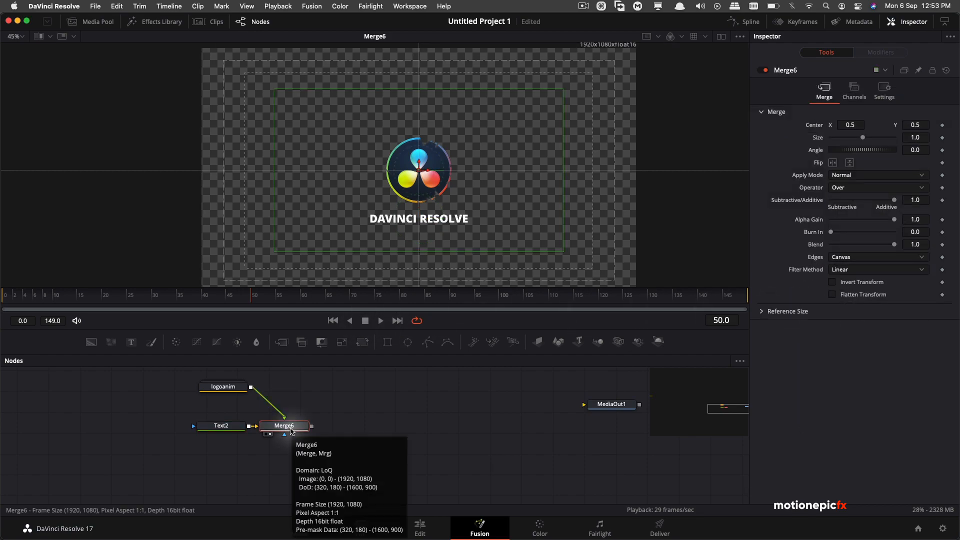
key("Delete")
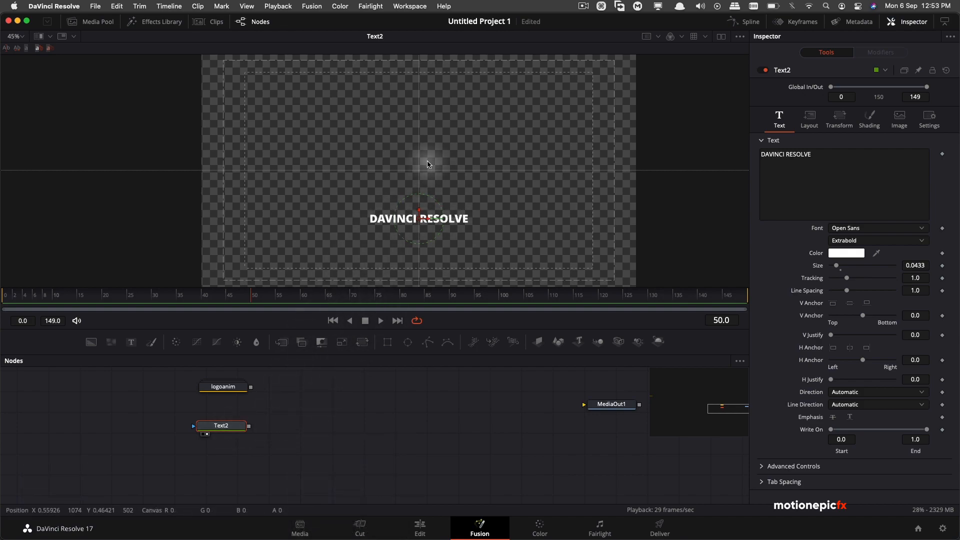
left_click(383, 143)
Add the clip 2020-06-14 14.33.04_1.mov as a node below the text node and rename it ink02.
left_click(93, 23)
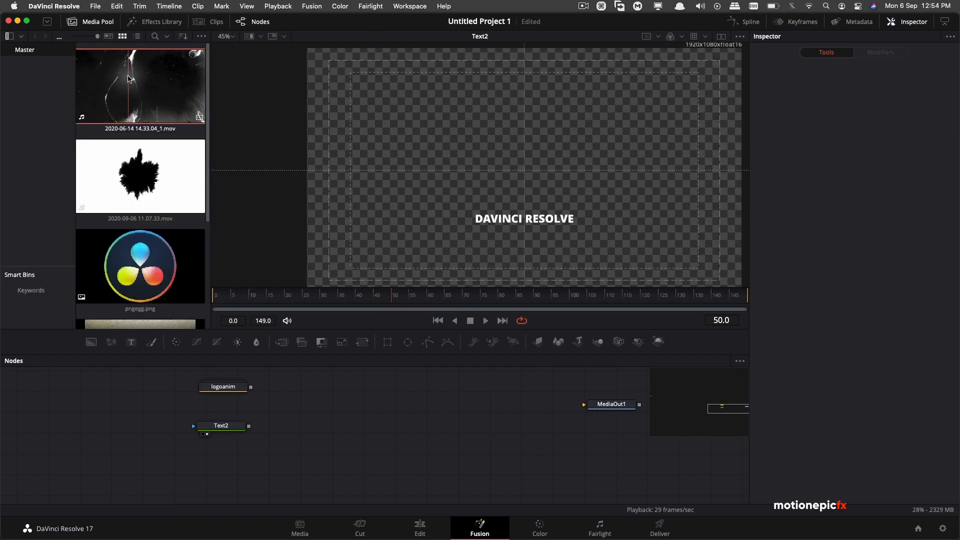
left_click_drag(128, 78, 146, 462)
left_click(93, 21)
right_click(146, 462)
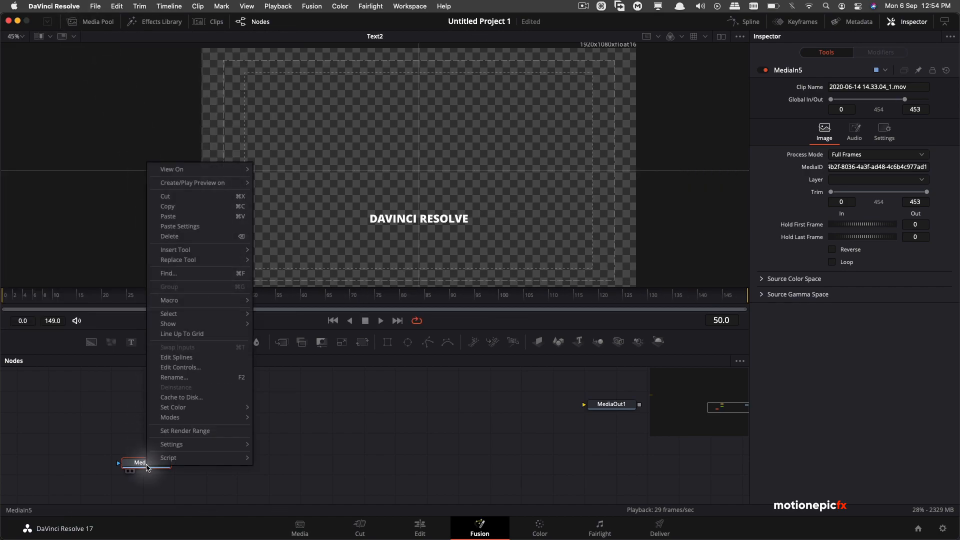
left_click(173, 377)
type("ink")
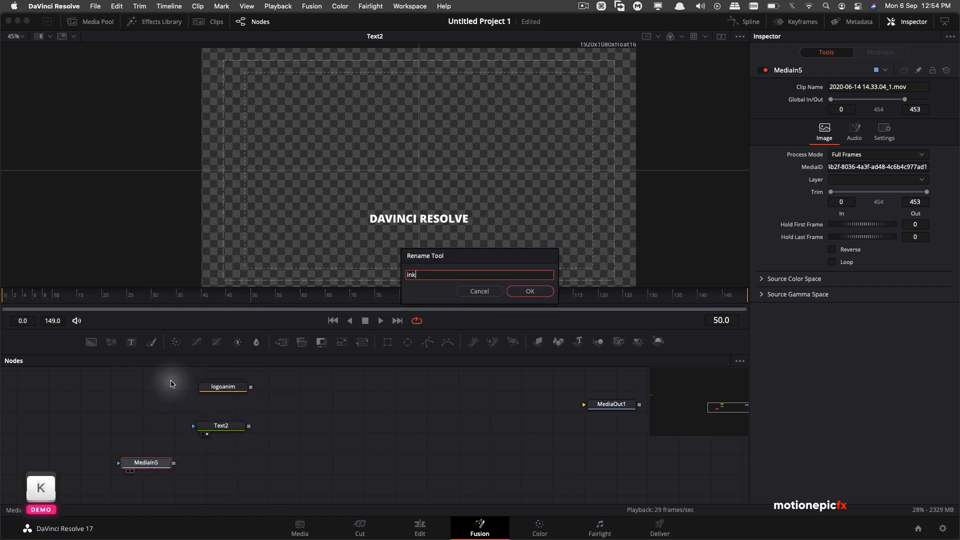
type("02")
key("Return")
Show ink02 in the viewer and add a Luma Keyer after it.
left_click_drag(145, 456, 342, 216)
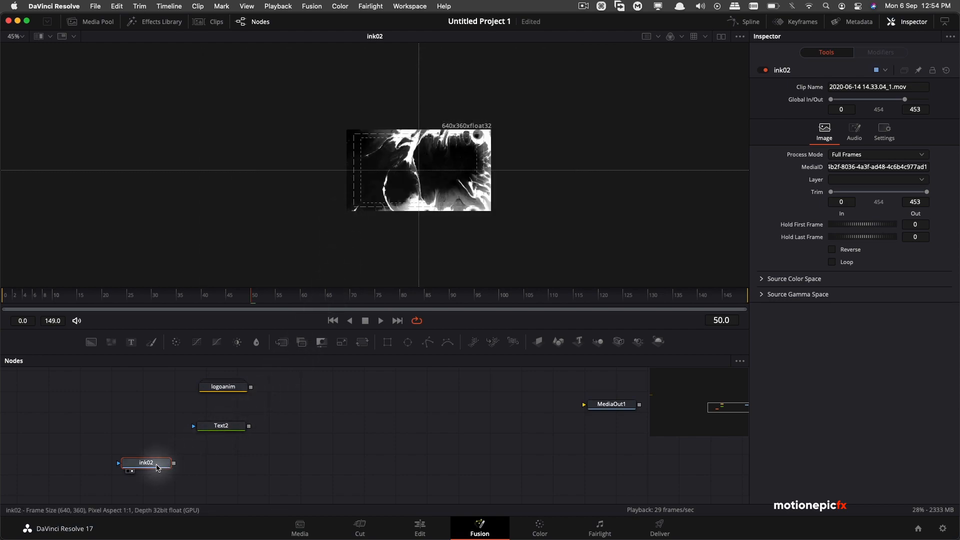
key("shift+space")
type("xf")
key("BackSpace")
key("BackSpace")
type("lu")
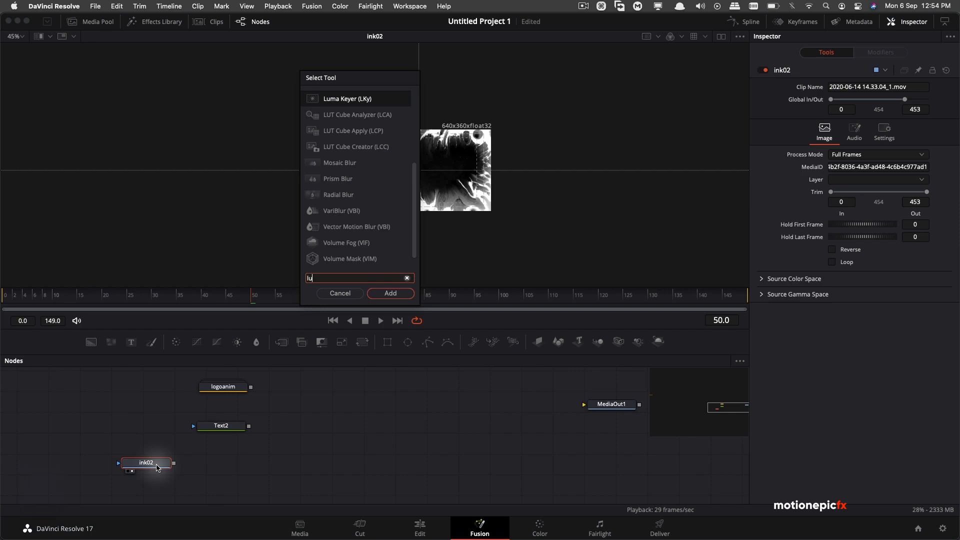
key("Return")
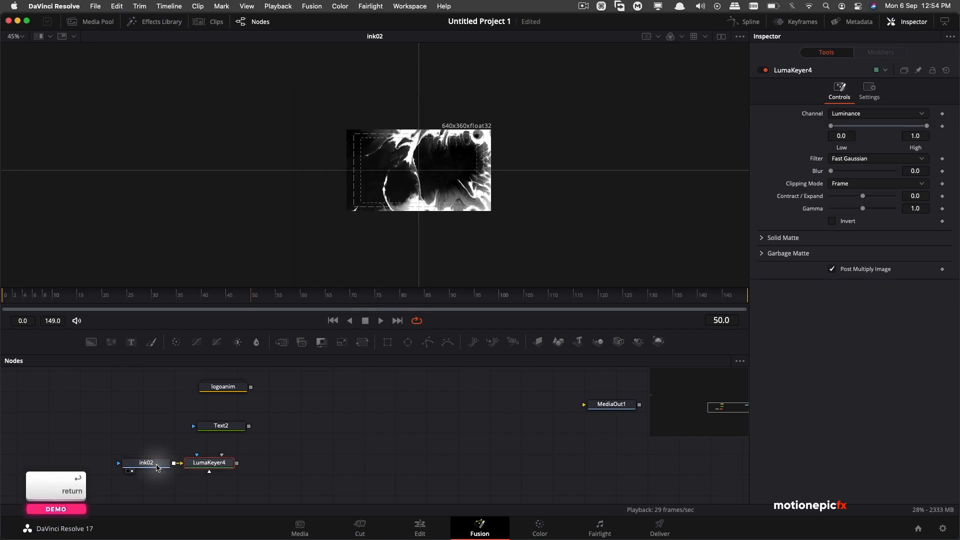
Merge the text node with the ink02 luma keyer, set the operator to In, swap the merge inputs and view the result.
left_click_drag(248, 426, 237, 464)
key("1")
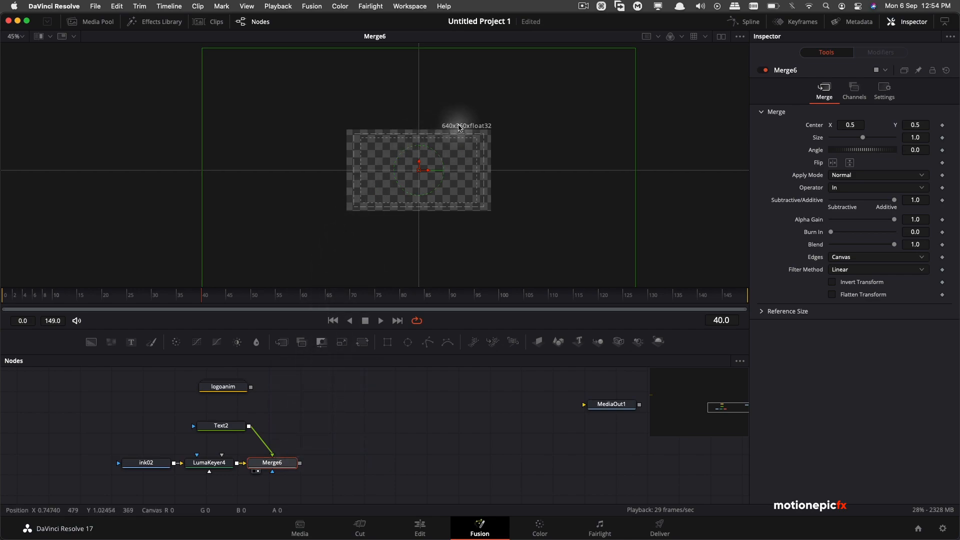
right_click(274, 466)
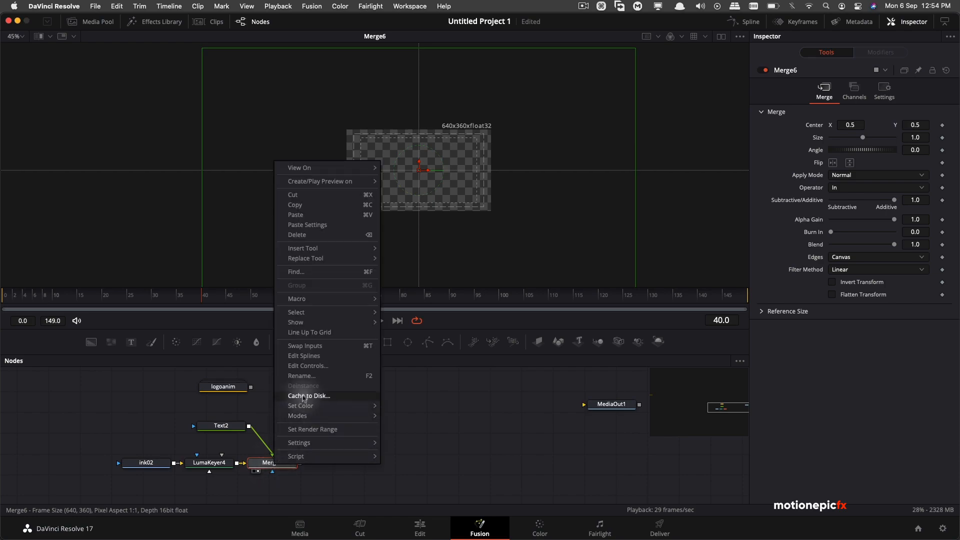
left_click(300, 345)
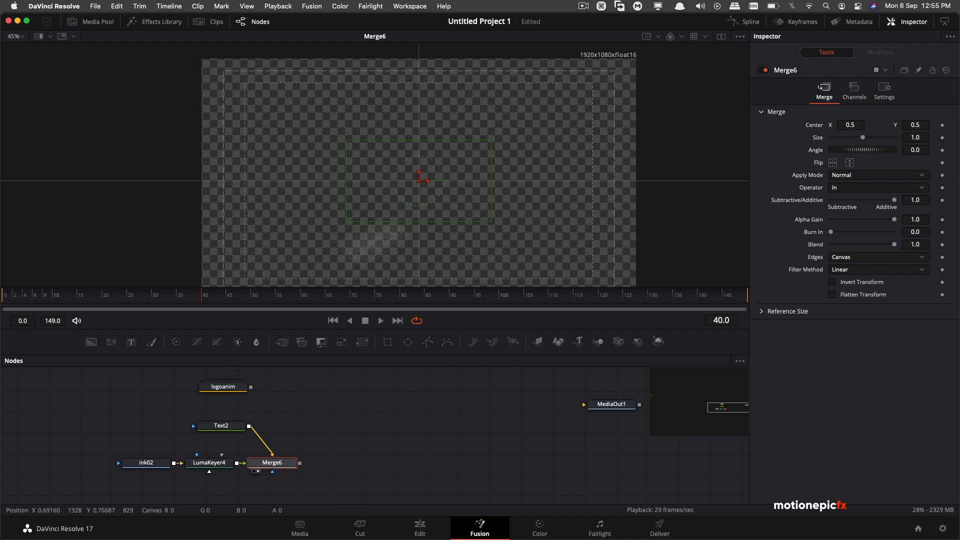
Move the ink over the title at about 0.34 centre Y, invert the luma keyer and play the text reveal.
left_click_drag(47, 297, 215, 300)
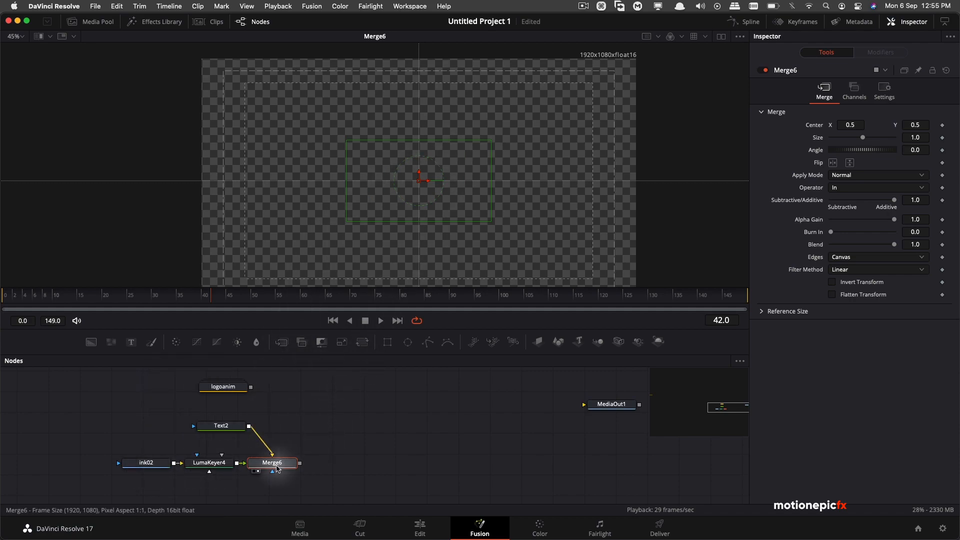
left_click_drag(418, 174, 418, 215)
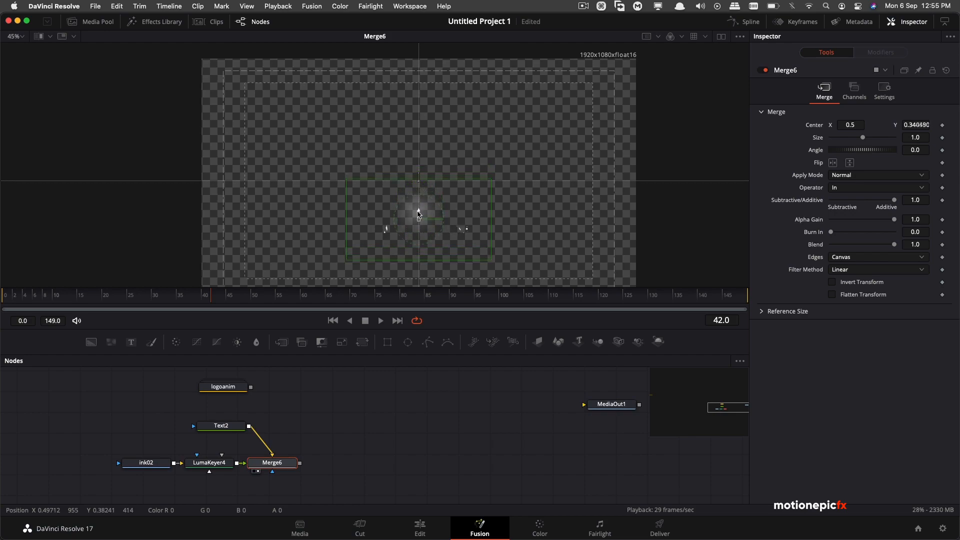
left_click(219, 466)
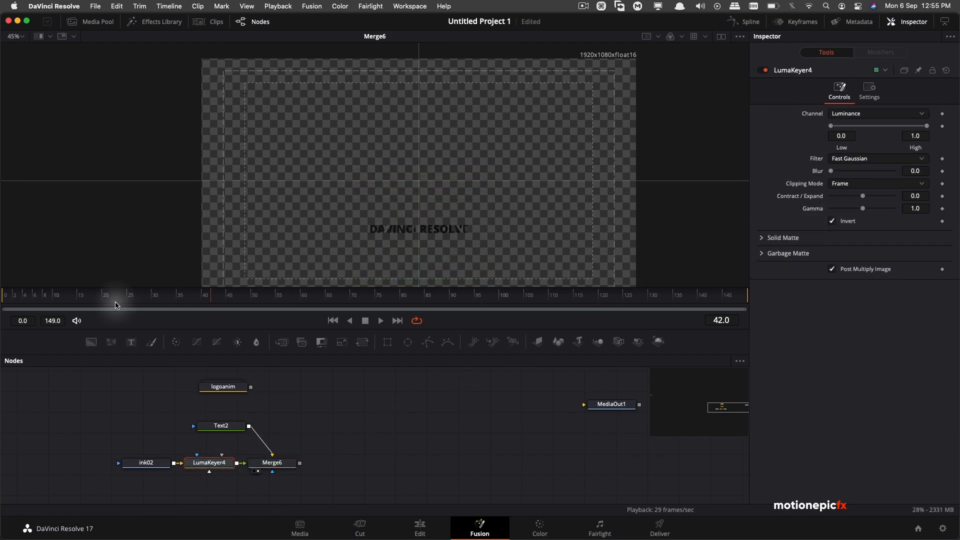
key("space")
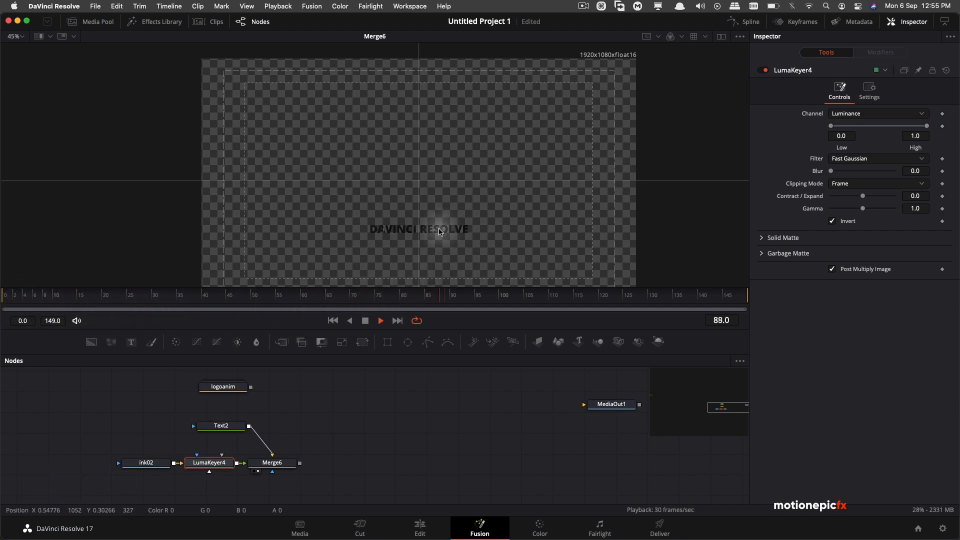
key("space")
Group the title text, ink02, luma keyer and merge nodes, and rename the group as textanim.
key("minus")
left_click_drag(109, 413, 279, 488)
key("super+g")
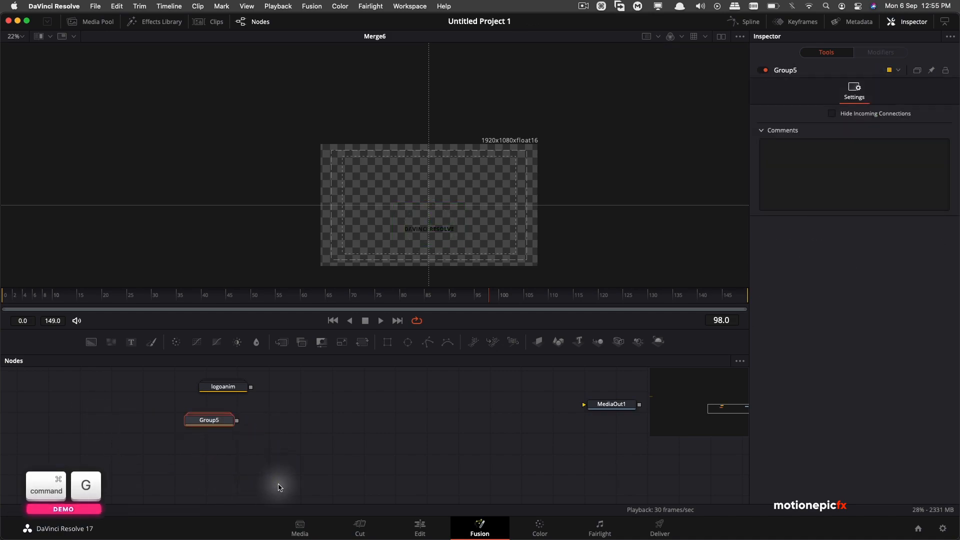
right_click(209, 420)
left_click(235, 332)
type("t")
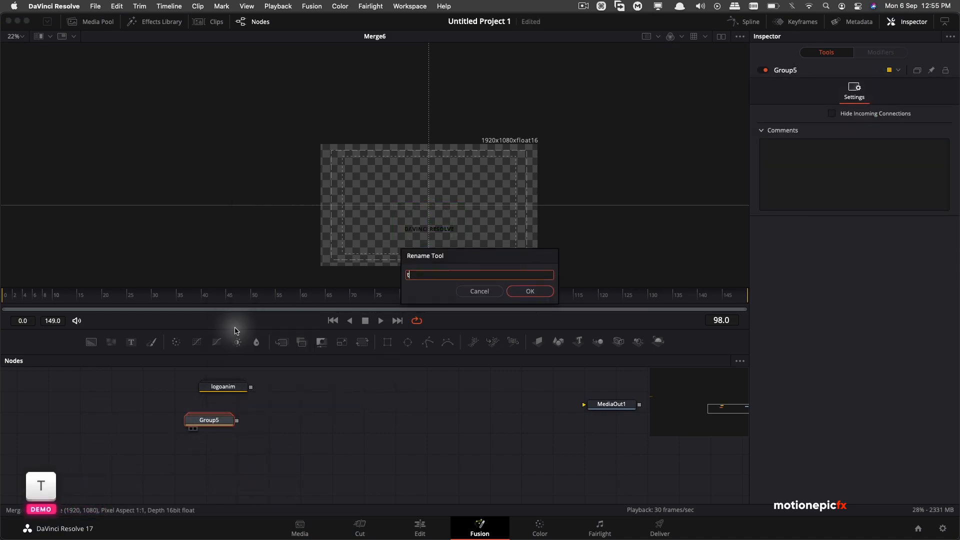
type("extanim")
key("Return")
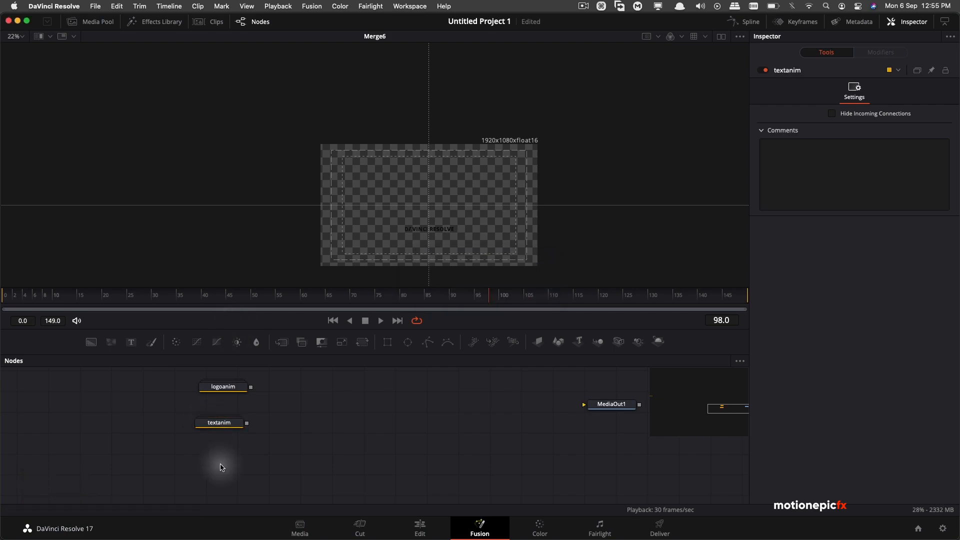
Add the paper texture image from the media pool below textanim and show it in the viewer.
left_click(91, 21)
scroll(140, 185, "down", 3)
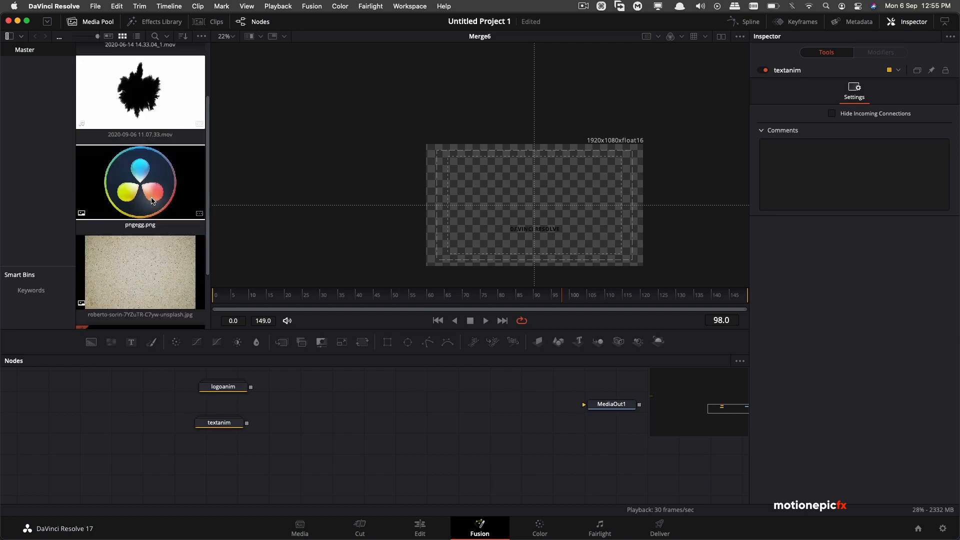
left_click_drag(130, 230, 409, 216)
left_click(91, 22)
scroll(418, 175, "down", 2)
scroll(419, 176, "down", 2)
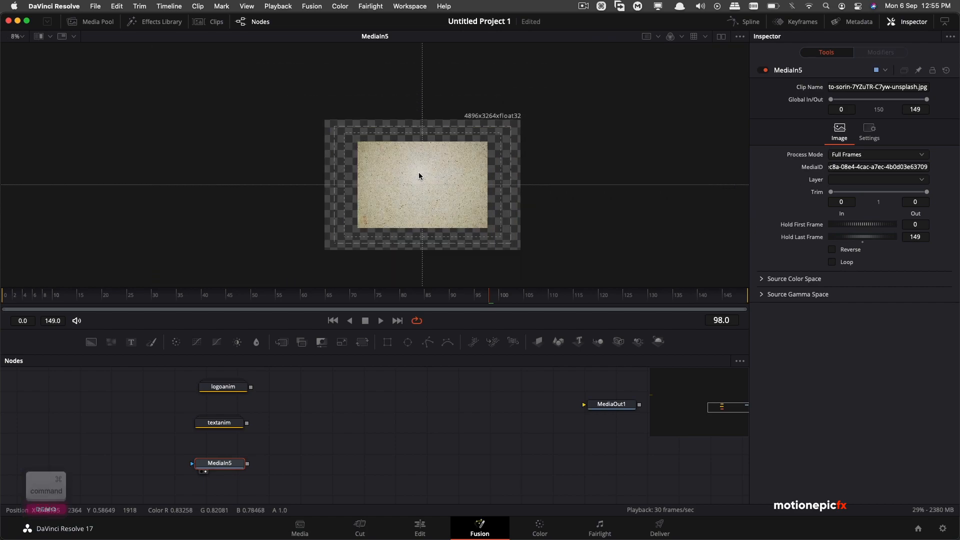
Rename the paper texture node as BGTexture.
right_click(223, 466)
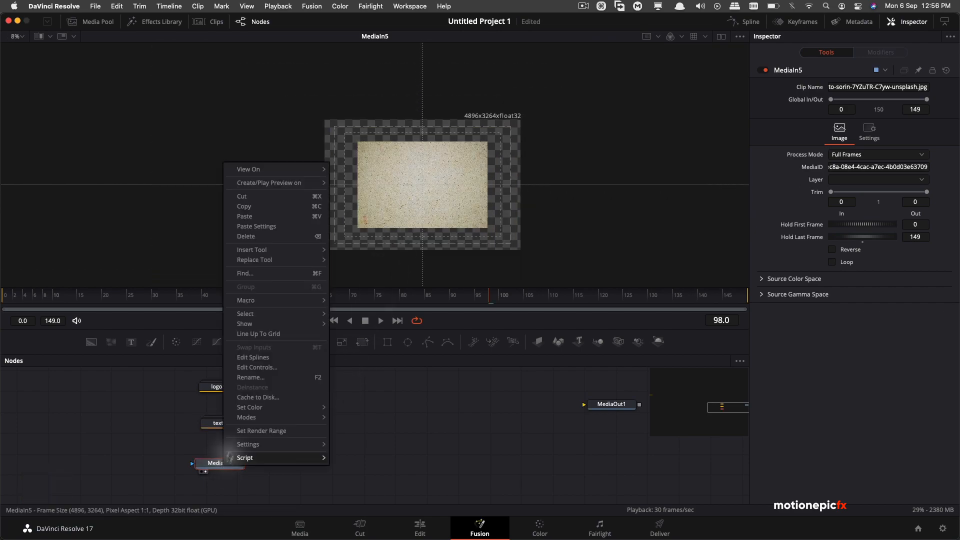
left_click(245, 379)
type("BGTexture")
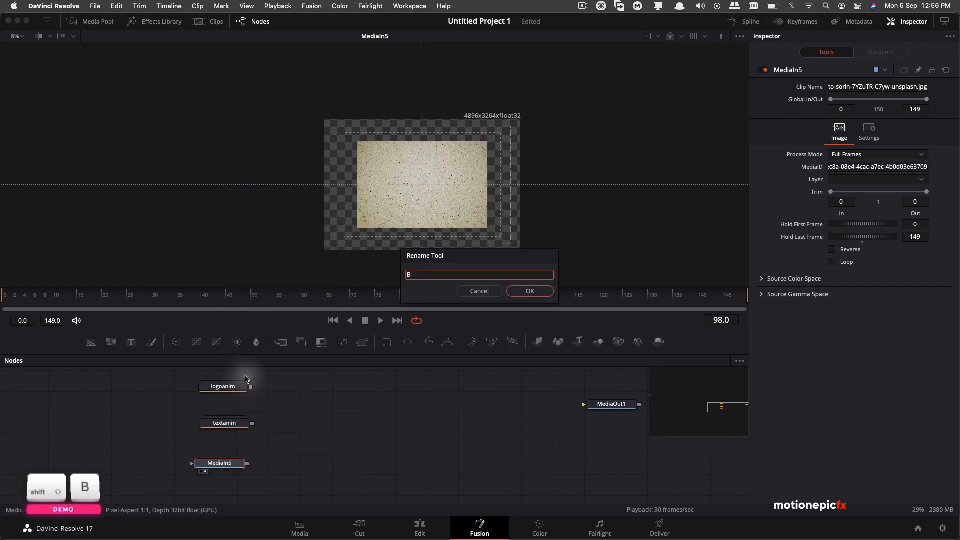
key("Return")
key("BackSpace")
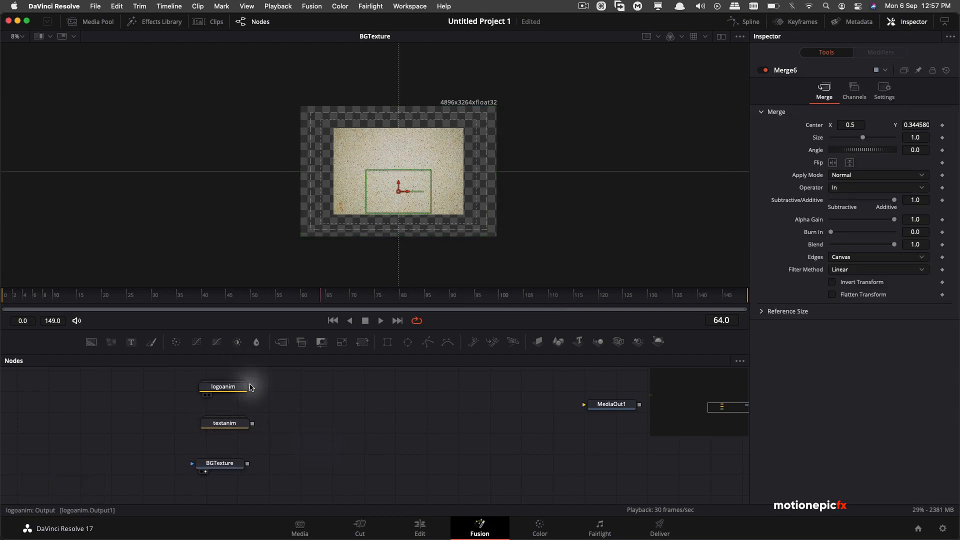
Merge the logoanim group over the textanim group and show the merge in the viewer.
left_click_drag(251, 387, 252, 423)
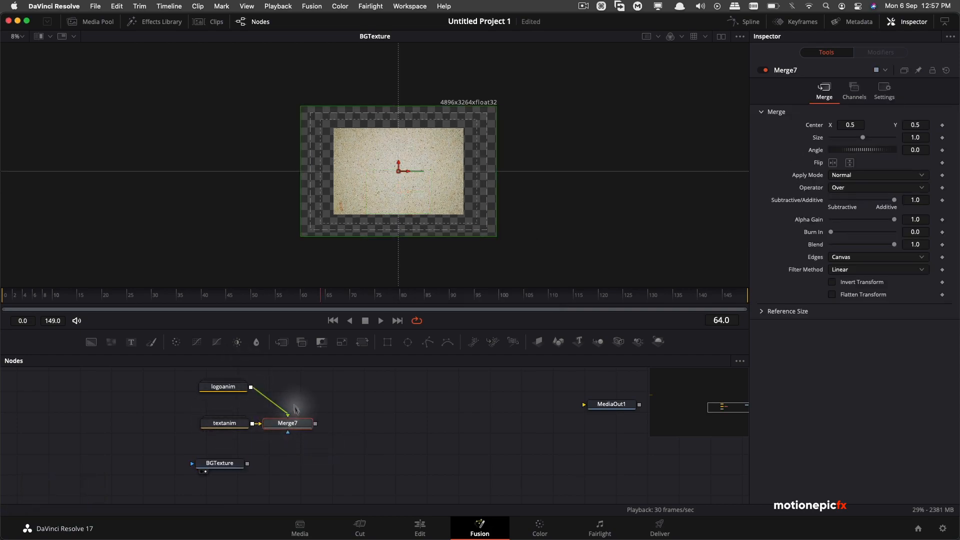
key("1")
scroll(398, 160, "up", 2)
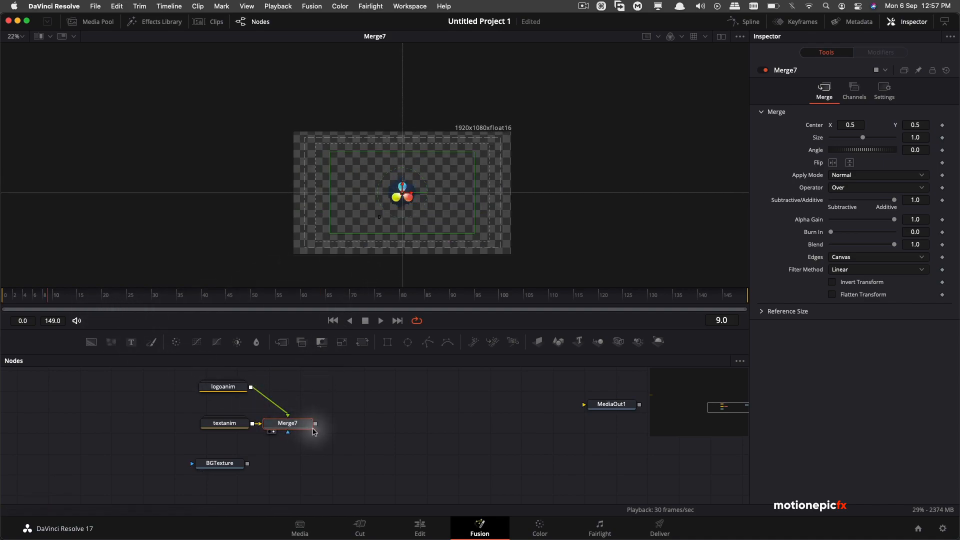
Merge the combined logo and text over BGTexture and show the new merge in the viewer.
left_click_drag(316, 427, 247, 464)
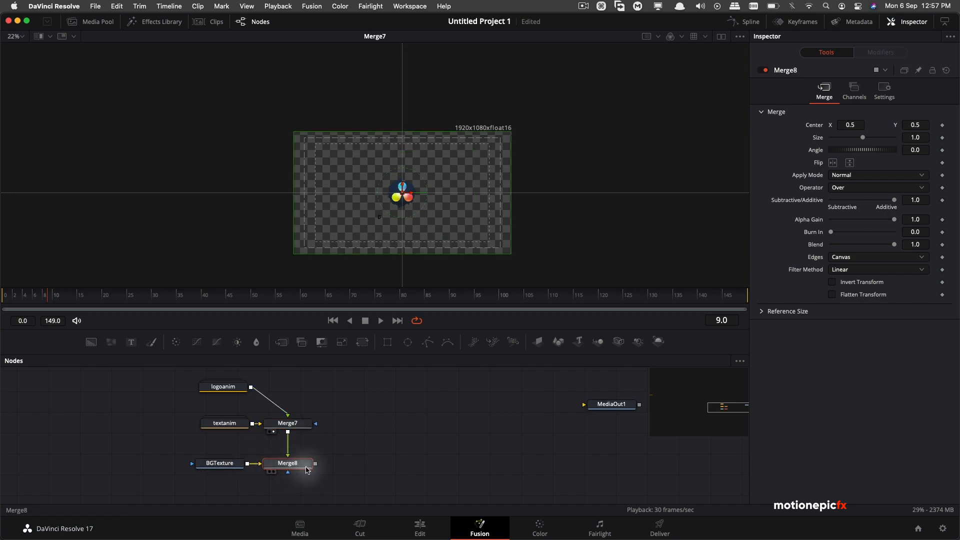
left_click_drag(313, 466, 408, 200)
scroll(418, 186, "down", 3)
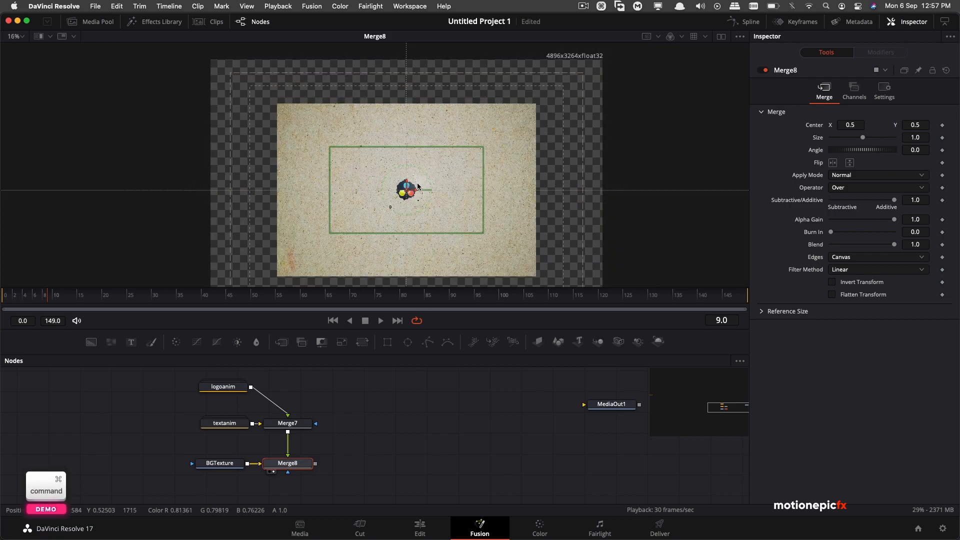
scroll(408, 191, "up", 3)
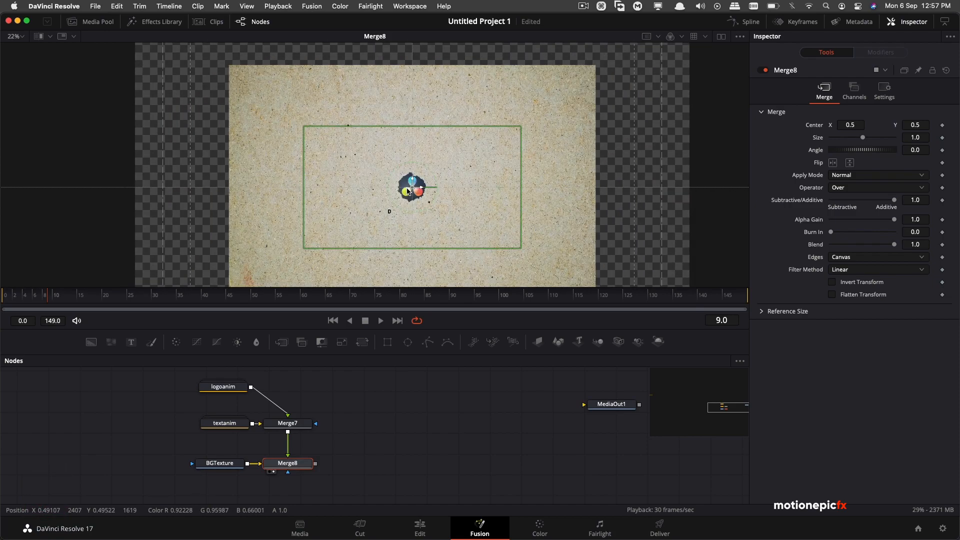
Examine how the logoanim, textanim and BGTexture nodes feed through the two merges.
left_click(227, 391)
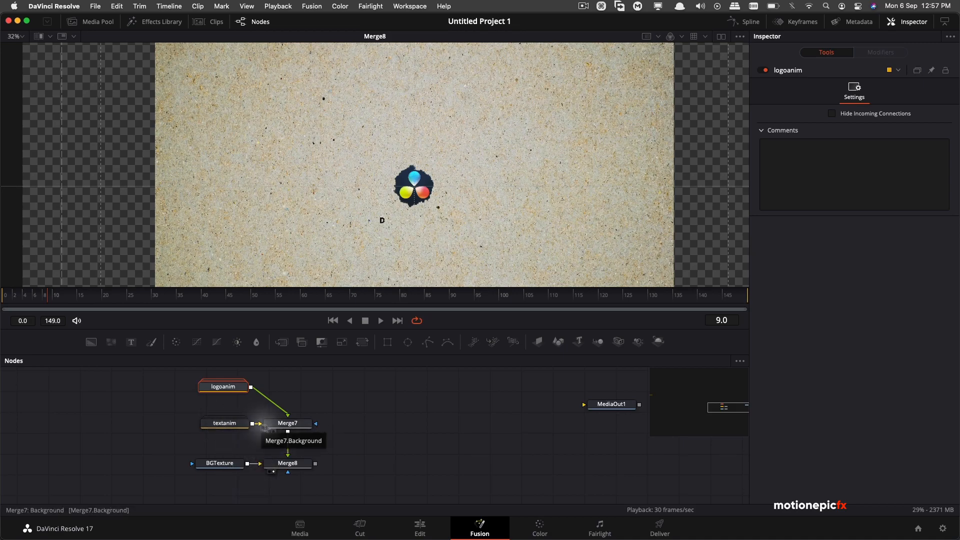
left_click(283, 429)
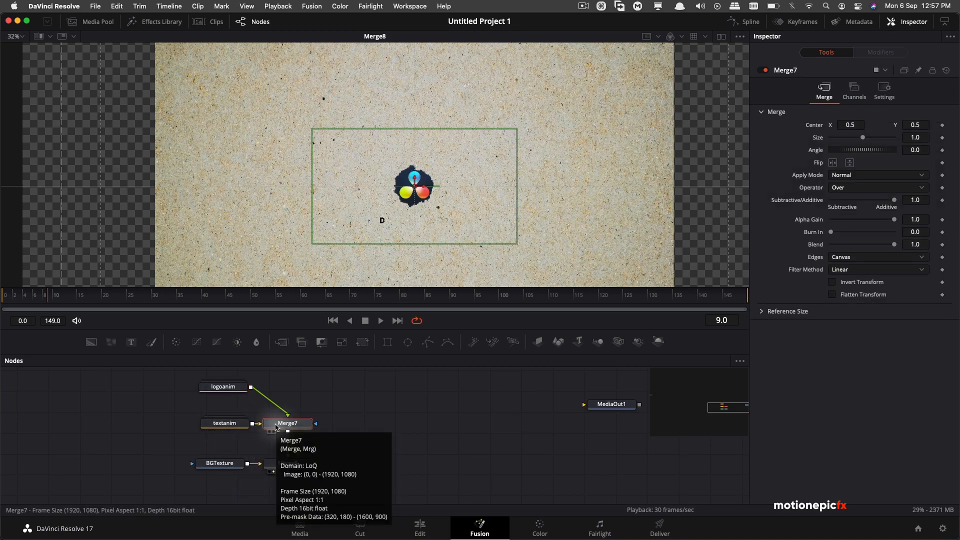
left_click(280, 463)
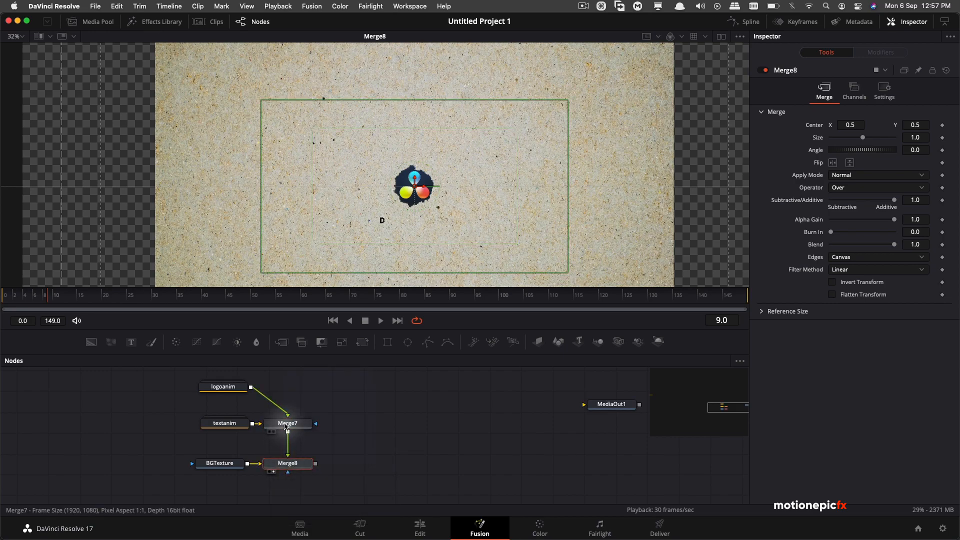
mouse_move(286, 426)
left_click_drag(288, 430, 288, 459)
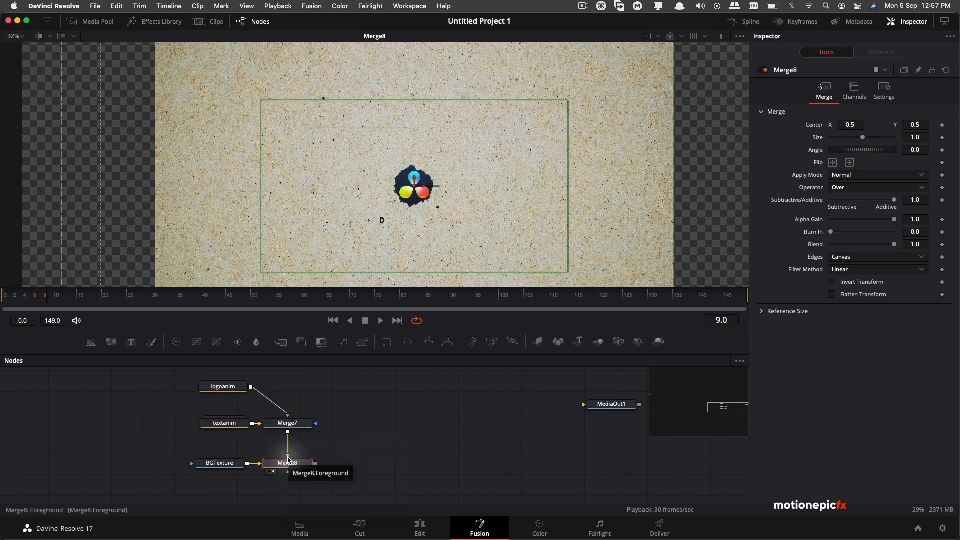
left_click(227, 463)
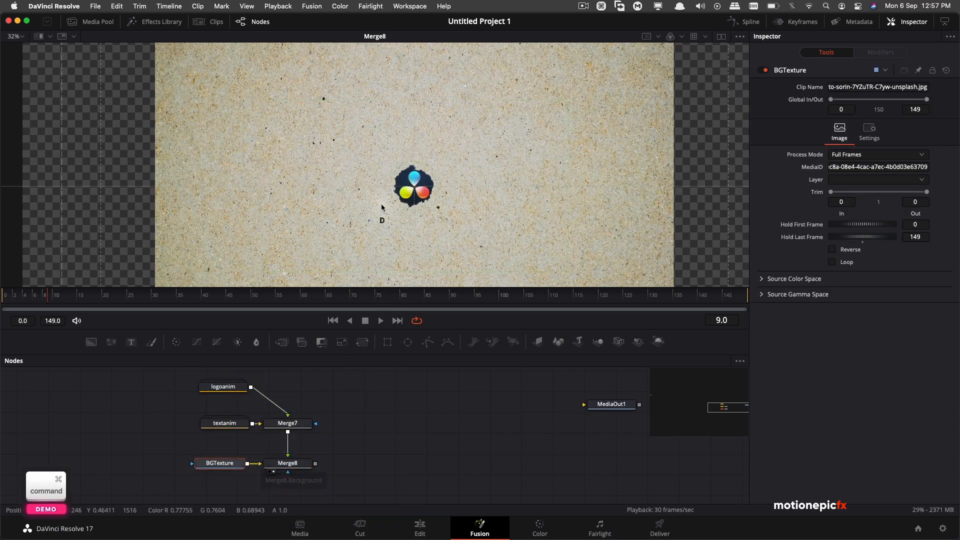
Add an Image Plane 3D node after Merge8, place it beside the merge, and show it in the viewer.
scroll(382, 208, "down", 4)
left_click(304, 465)
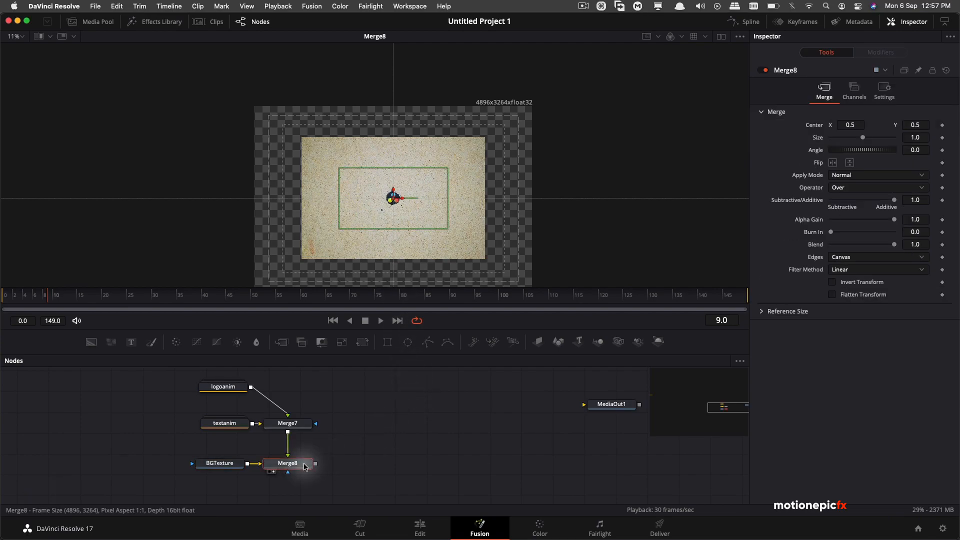
key("shift+space")
type("lu")
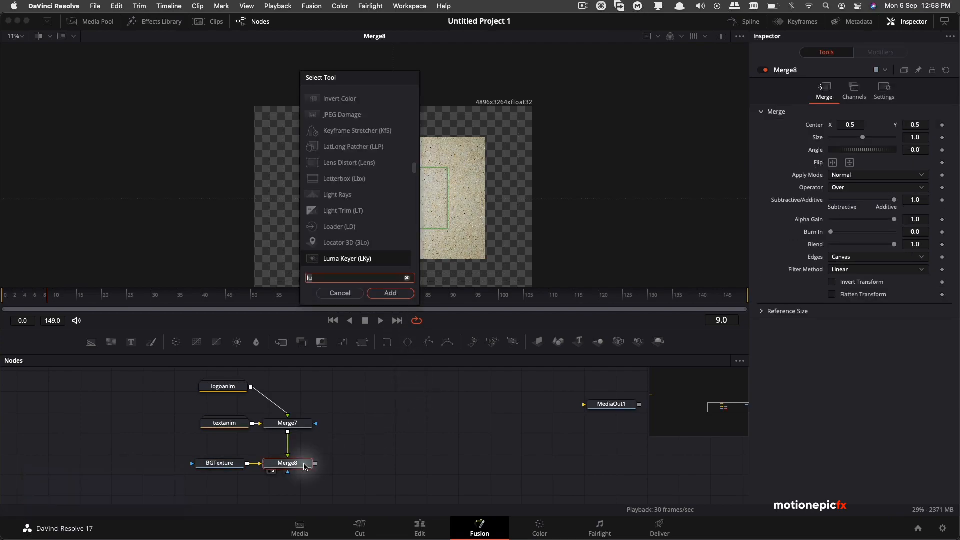
key("BackSpace")
key("BackSpace")
type("imag")
key("Return")
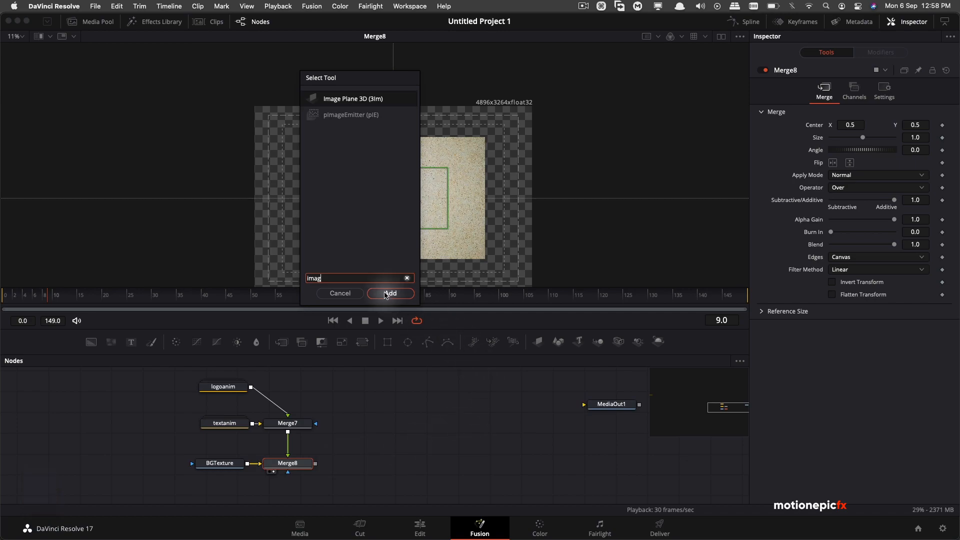
left_click_drag(288, 480, 359, 464)
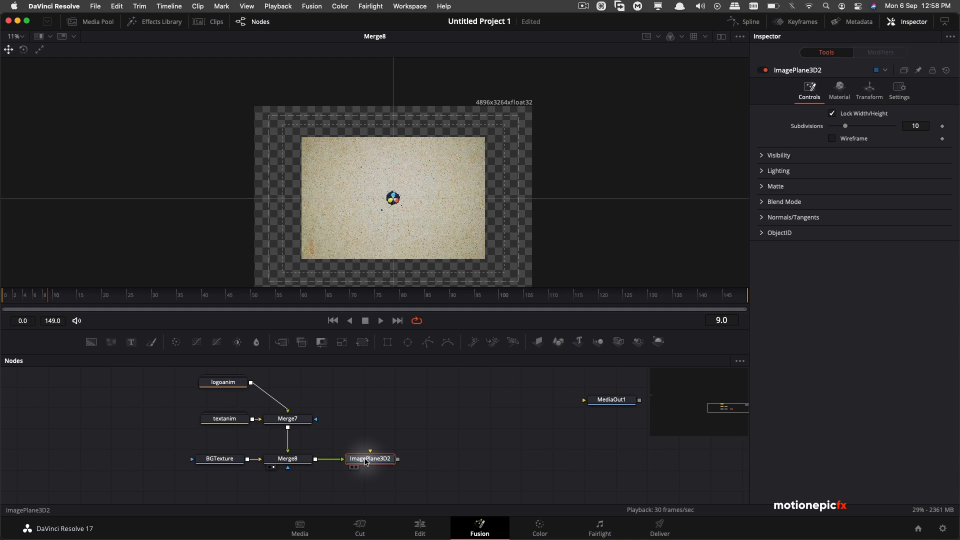
key("1")
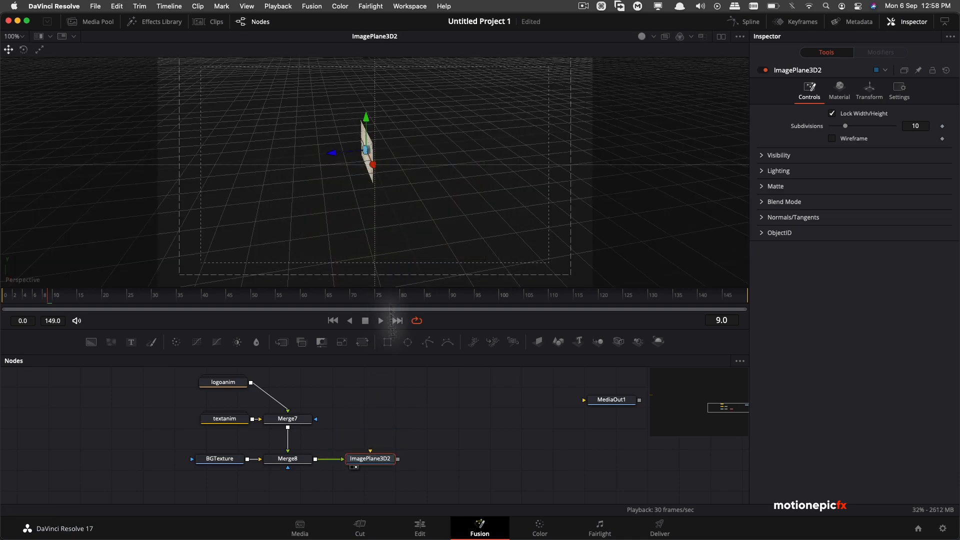
Add a Camera 3D node, delete the extra Merge3D1 node, and connect the image plane directly into the camera.
key("shift+space")
type("imag")
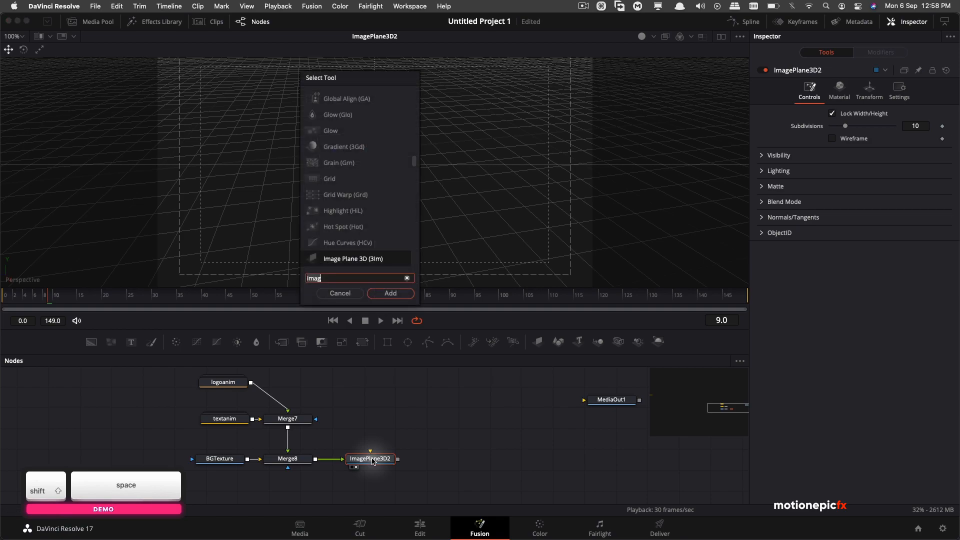
key("BackSpace")
key("BackSpace")
key("BackSpace")
key("BackSpace")
type("camer")
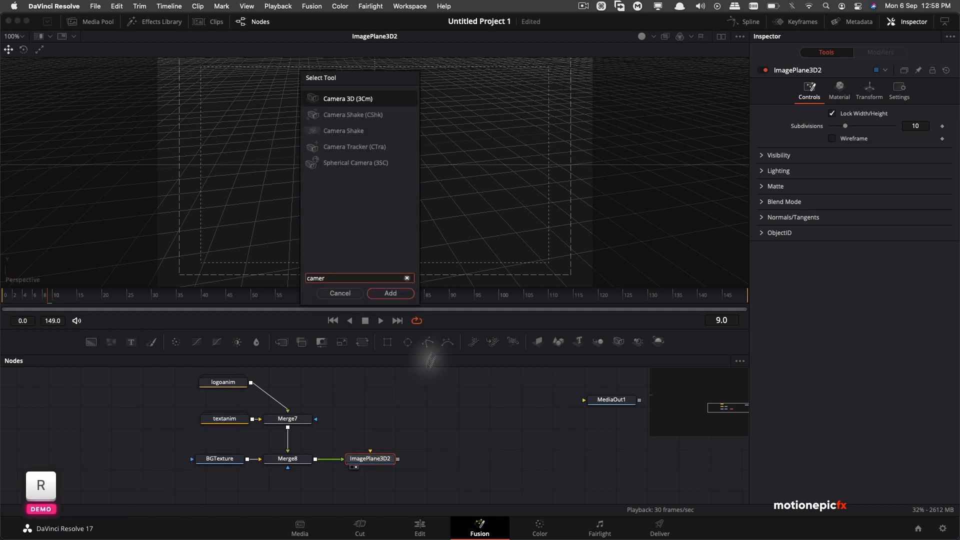
left_click(390, 293)
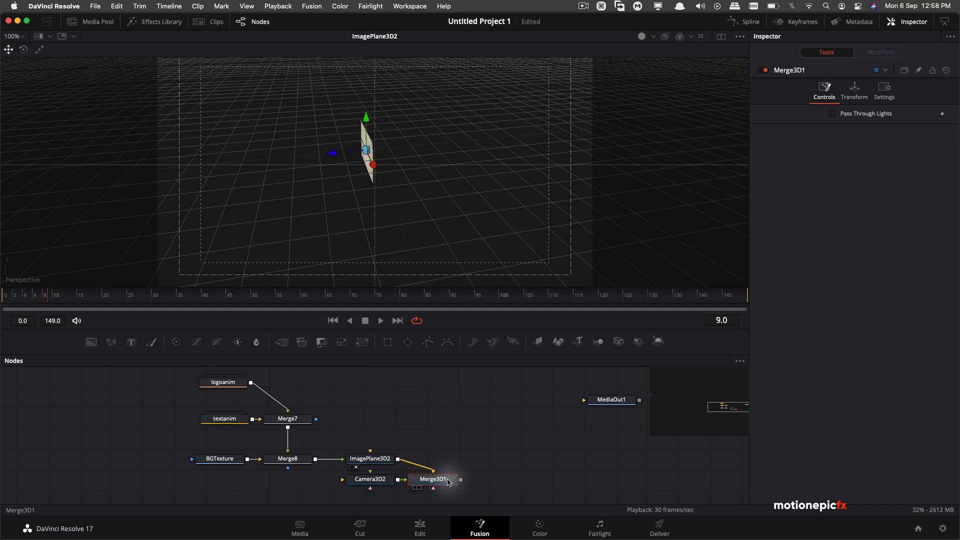
key("BackSpace")
left_click_drag(370, 482, 451, 462)
left_click(450, 460)
Add a Renderer 3D node after the camera and show it in the viewer.
key("shift+space")
type("camer")
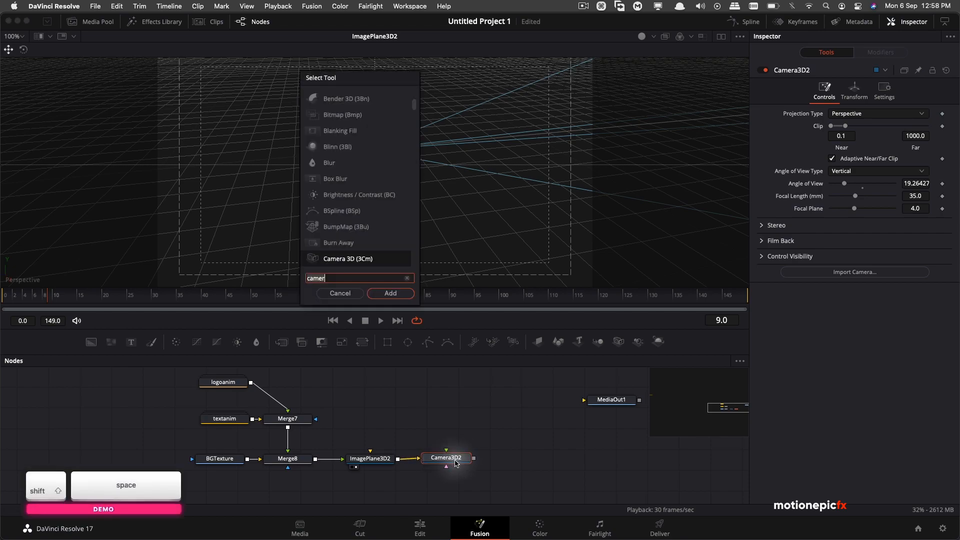
key("BackSpace")
key("BackSpace")
key("BackSpace")
key("BackSpace")
key("BackSpace")
type("ren")
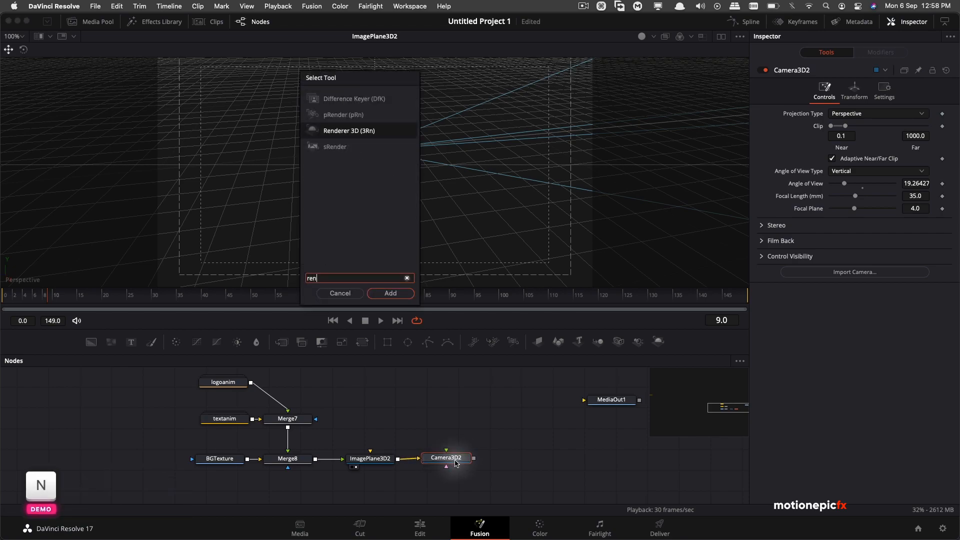
left_click(391, 293)
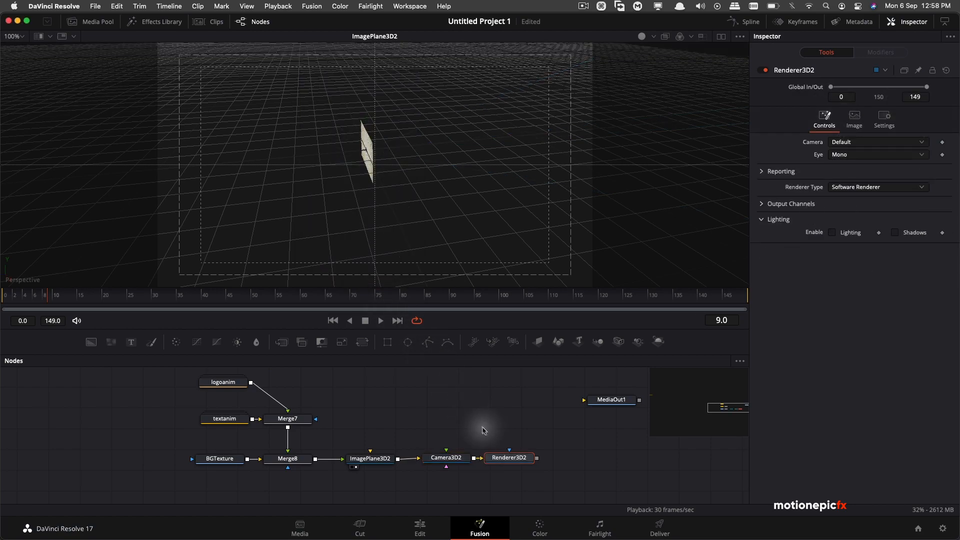
left_click_drag(499, 456, 465, 245)
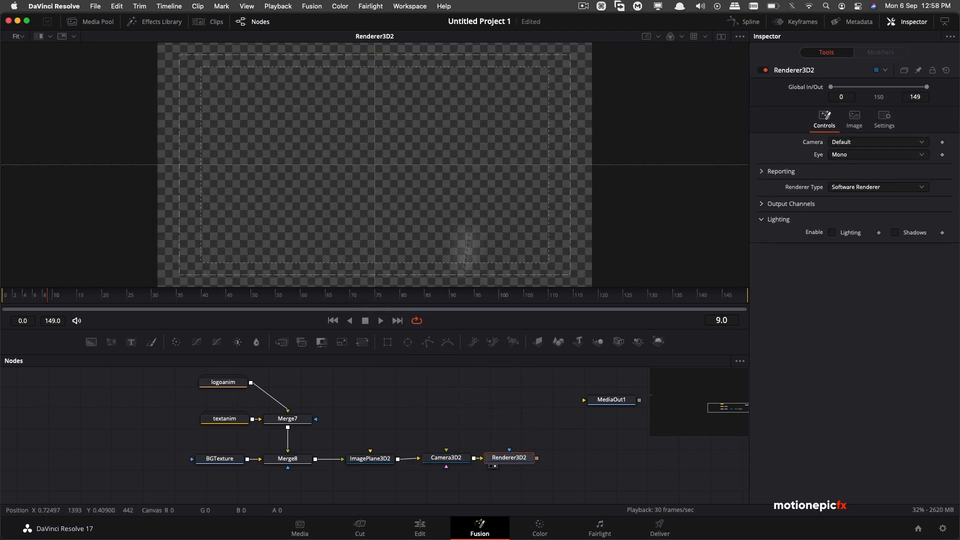
Set the image plane's Z translation to about -0.833 and rotate it about -30.26 on X and -13.35 on Y.
left_click(372, 461)
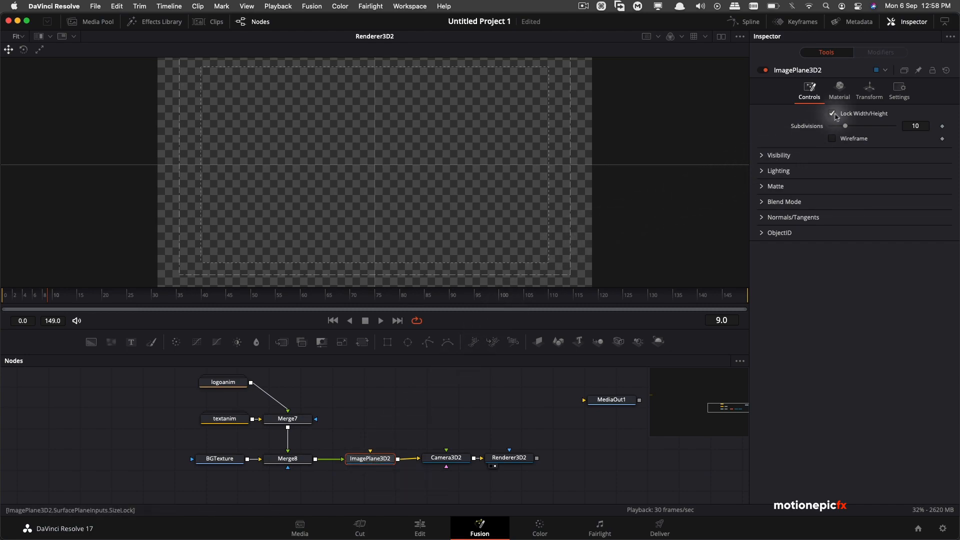
left_click(869, 91)
left_click_drag(866, 154, 862, 152)
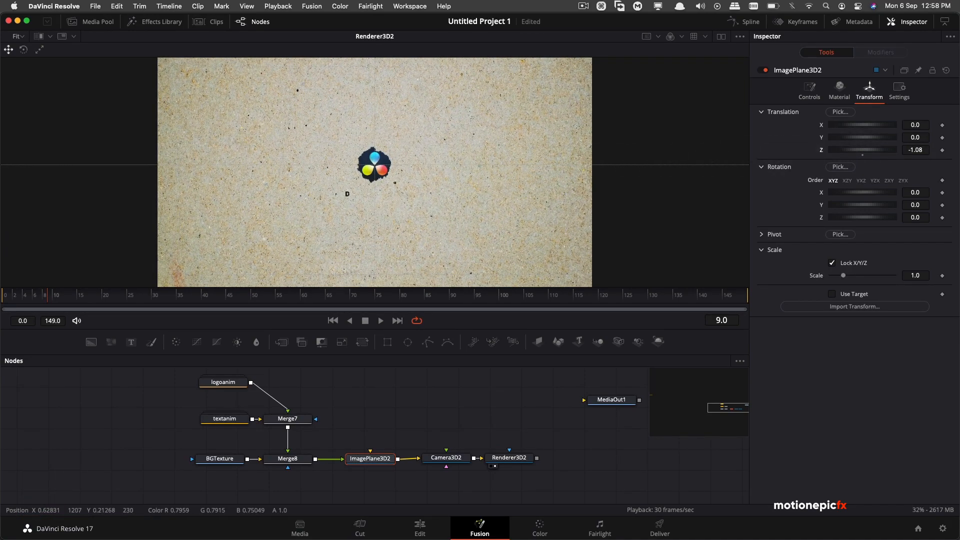
left_click(67, 296)
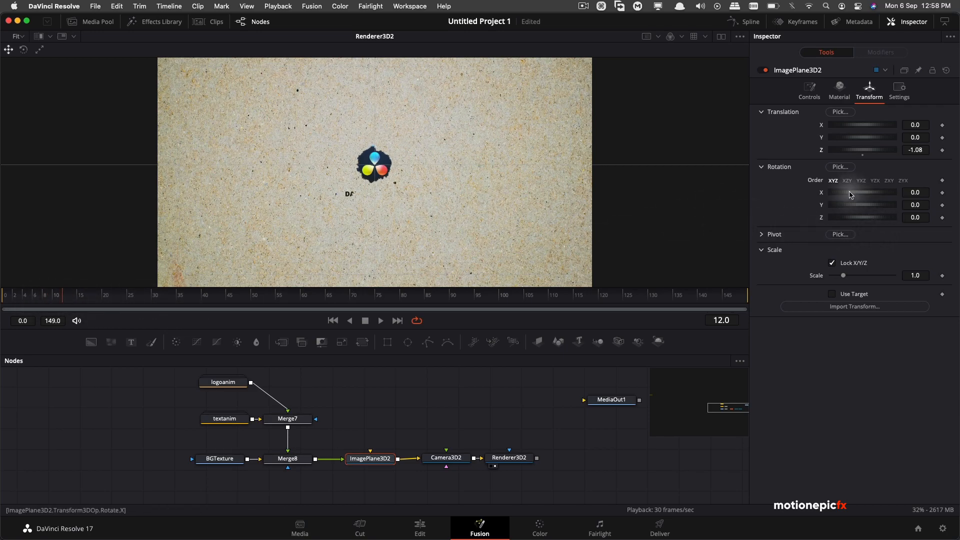
mouse_move(852, 195)
left_mouse_down()
mouse_move(842, 191)
mouse_move(857, 205)
left_mouse_up()
left_click_drag(859, 151, 866, 154)
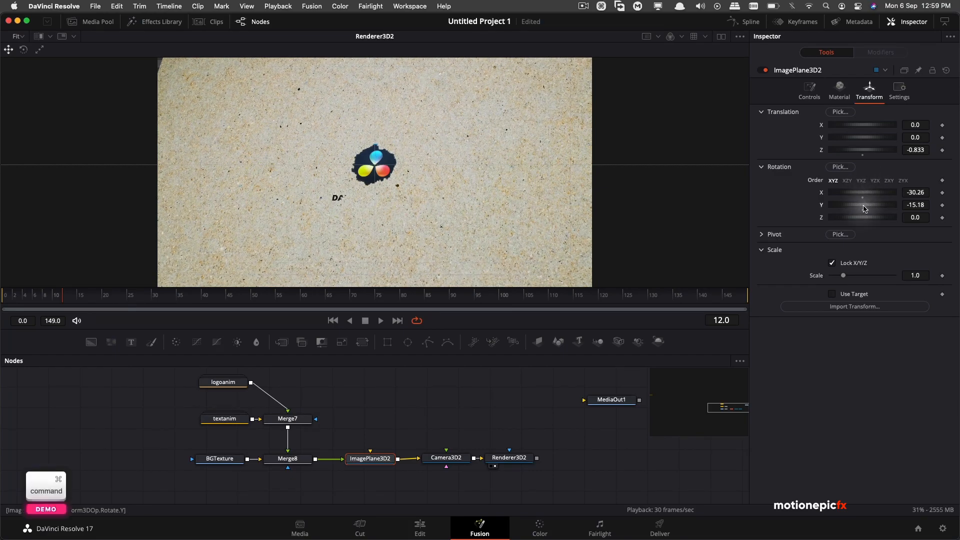
left_click_drag(863, 208, 864, 208)
Animate the image plane's whole rotation group with starting keyframes at frame 0.
left_click_drag(30, 298, 3, 299)
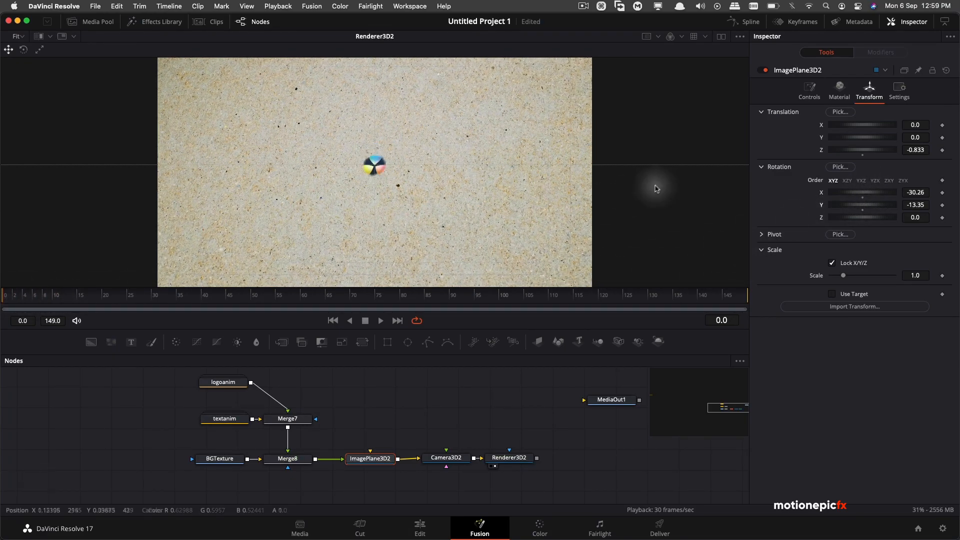
right_click(778, 196)
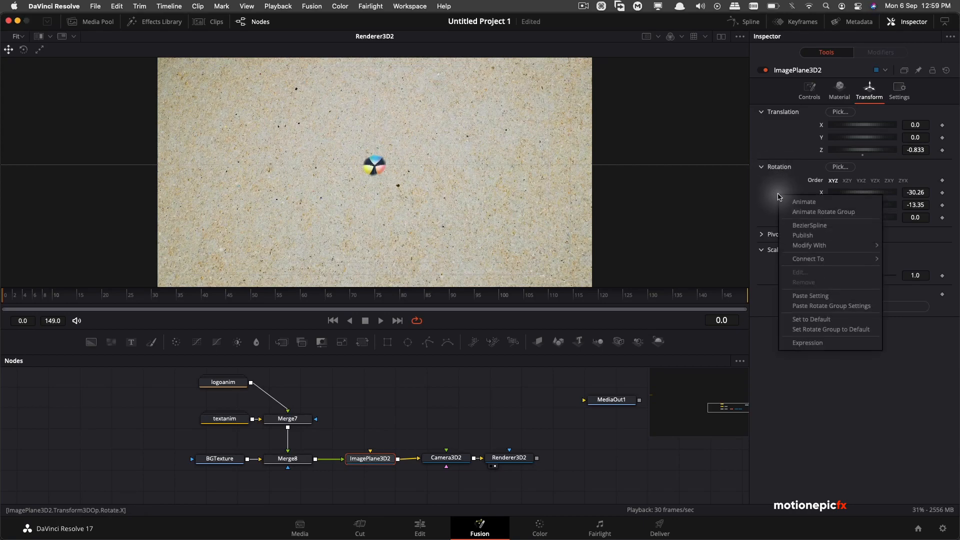
left_click(796, 212)
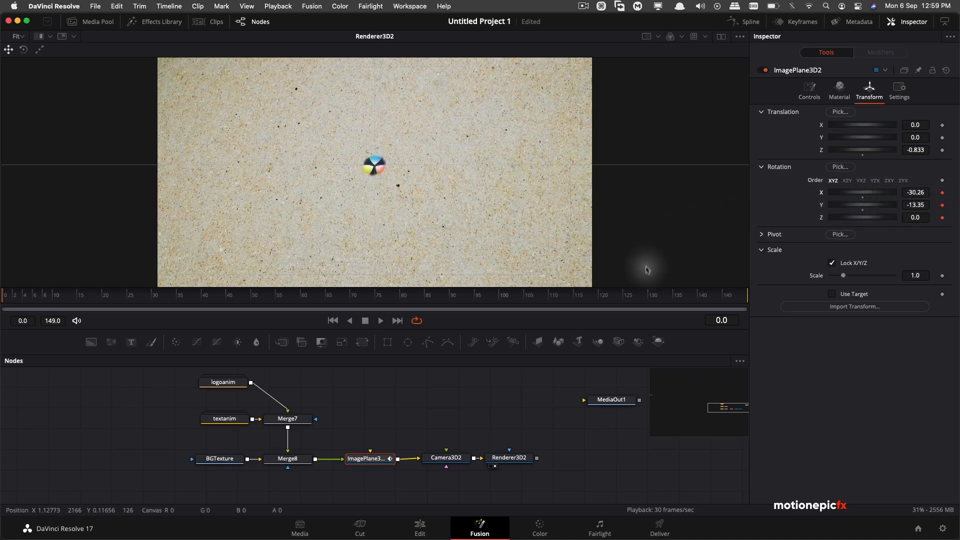
Keyframe the image plane's X and Y rotation to 0 at frame 149.
left_click_drag(715, 294, 746, 296)
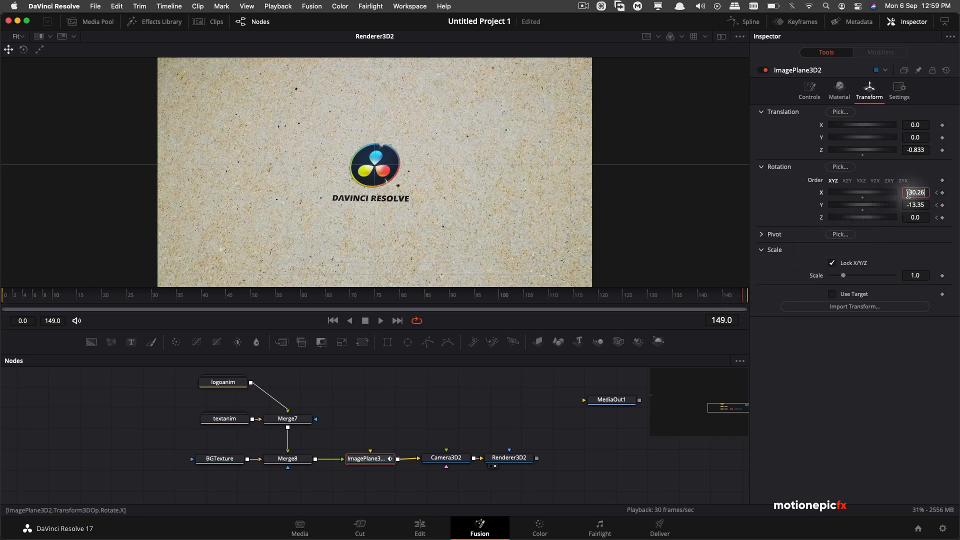
type("0")
key("Return")
type("0")
key("Return")
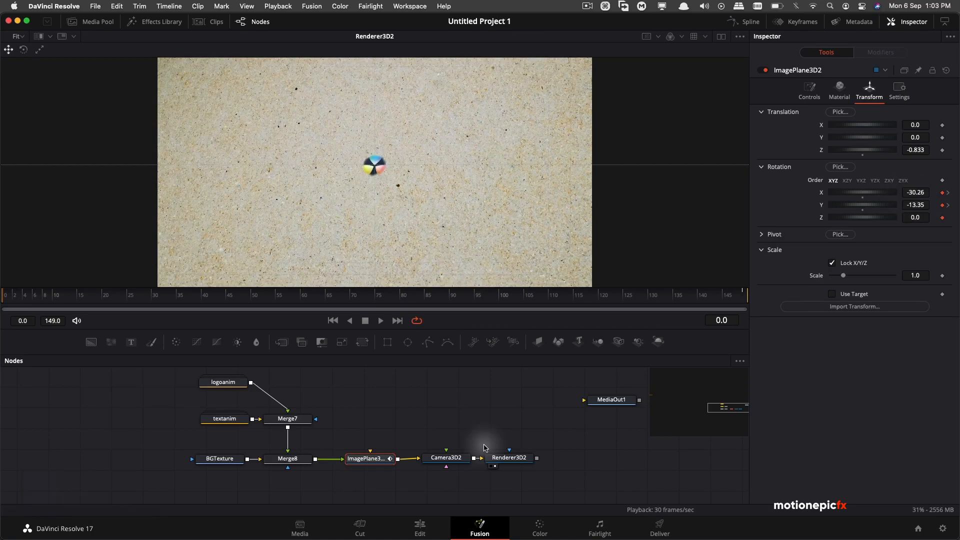
Switch Renderer3D2 to the OpenGL Renderer and enable accumulation effects with a depth-of-field blur amount of about 0.087.
left_click(500, 461)
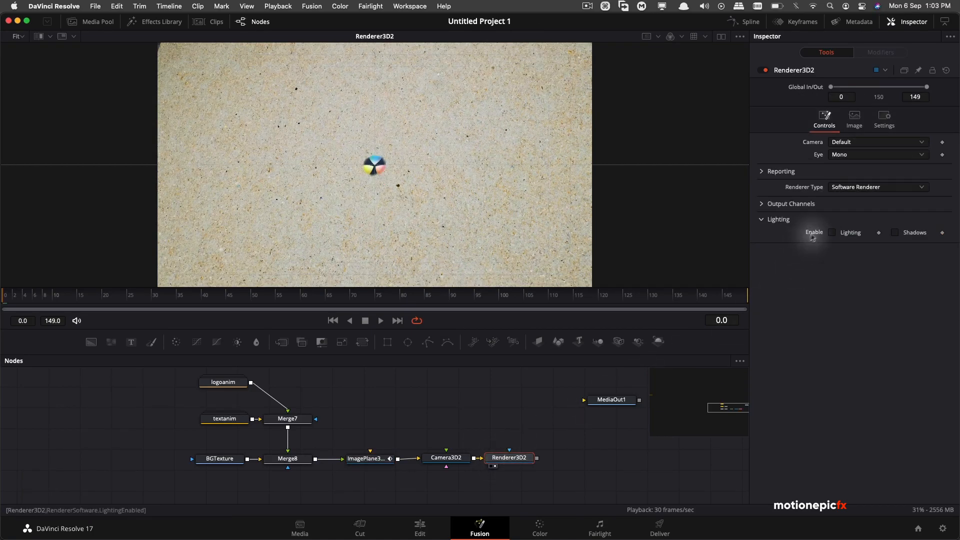
left_click(833, 189)
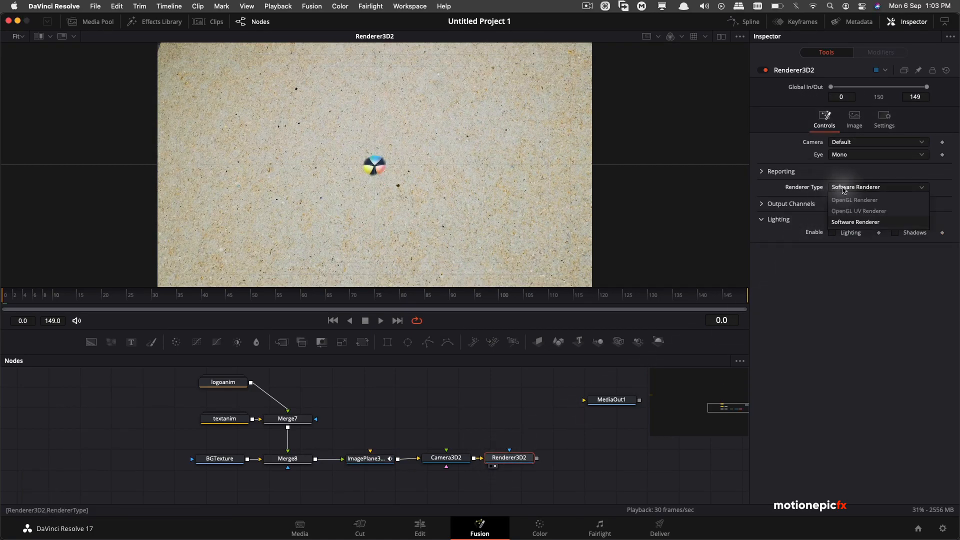
left_click(836, 201)
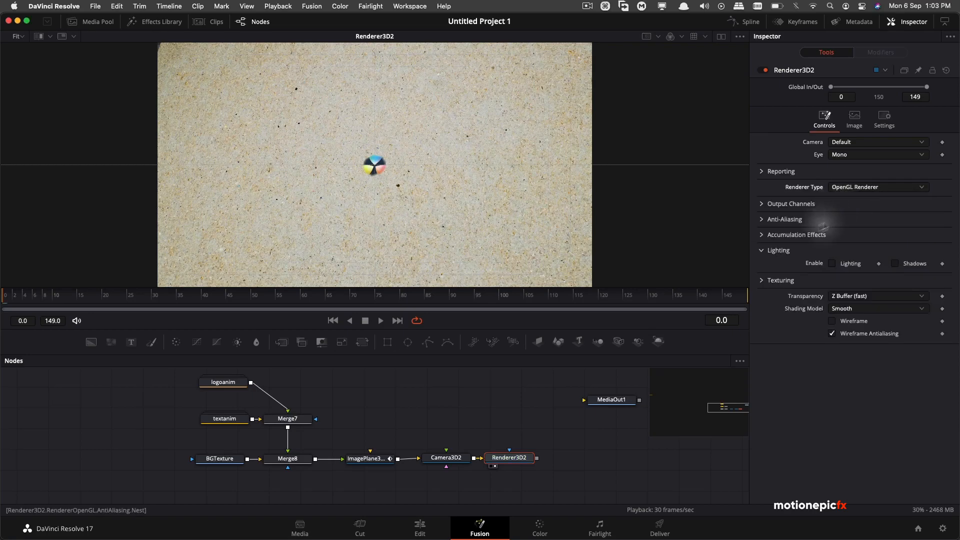
left_click(762, 235)
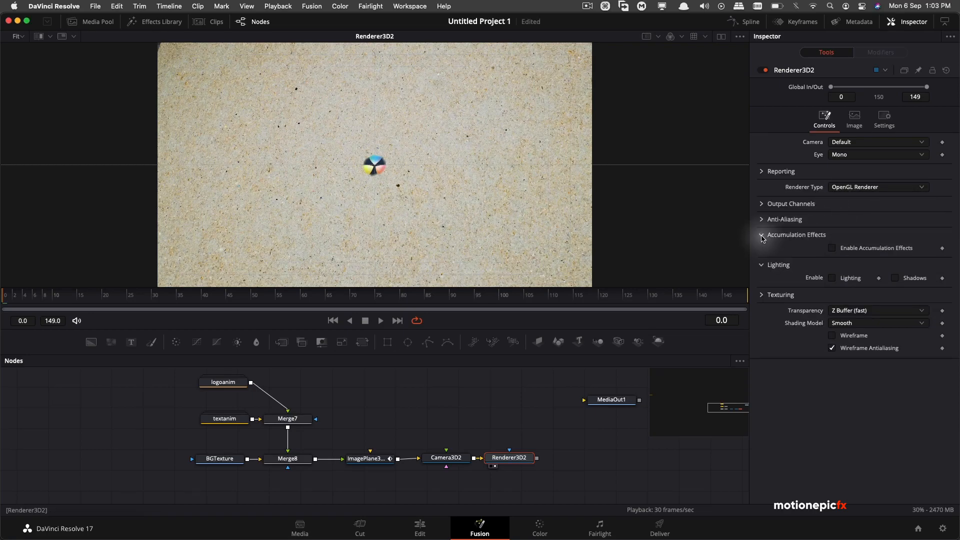
left_click(832, 248)
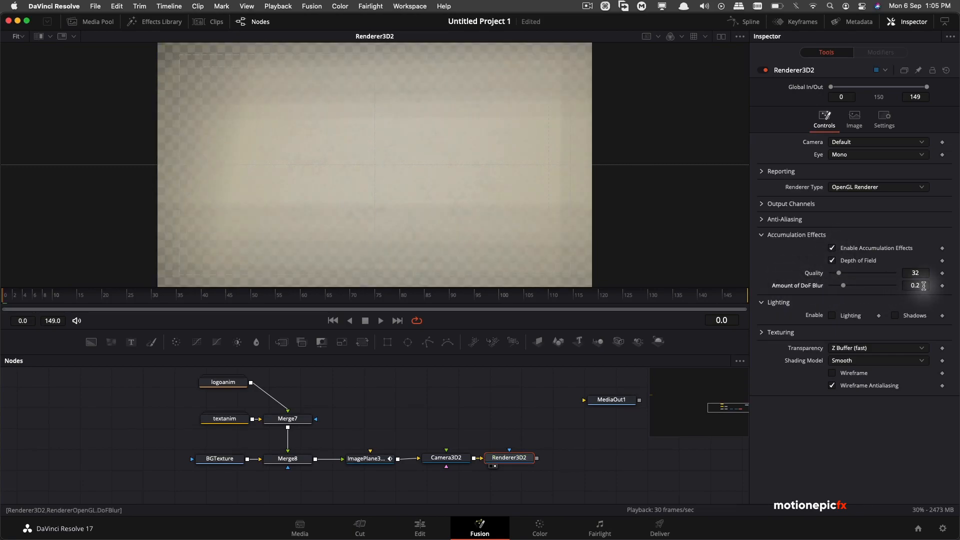
left_click_drag(843, 289, 839, 290)
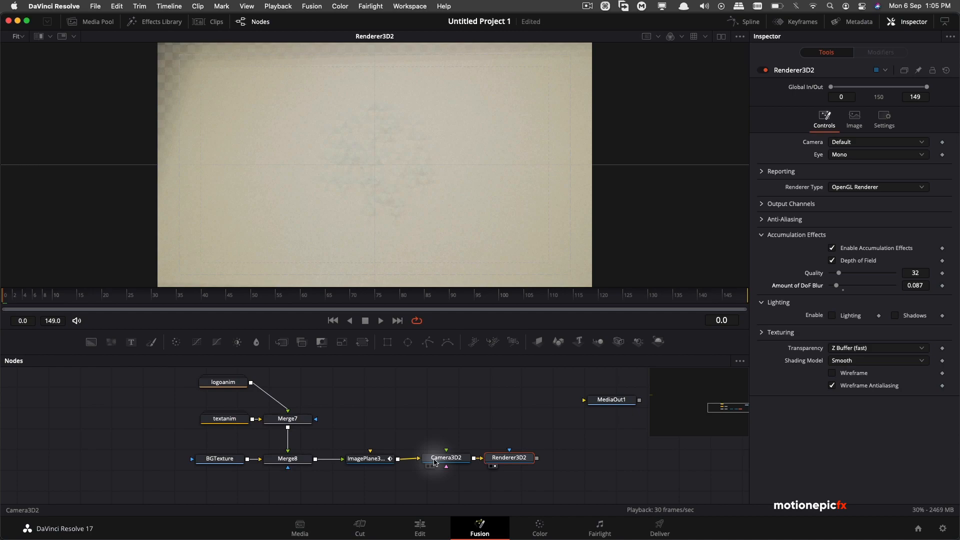
Adjust the camera's focal plane to about 0.8238 so the focus falls on the logo.
left_click(435, 462)
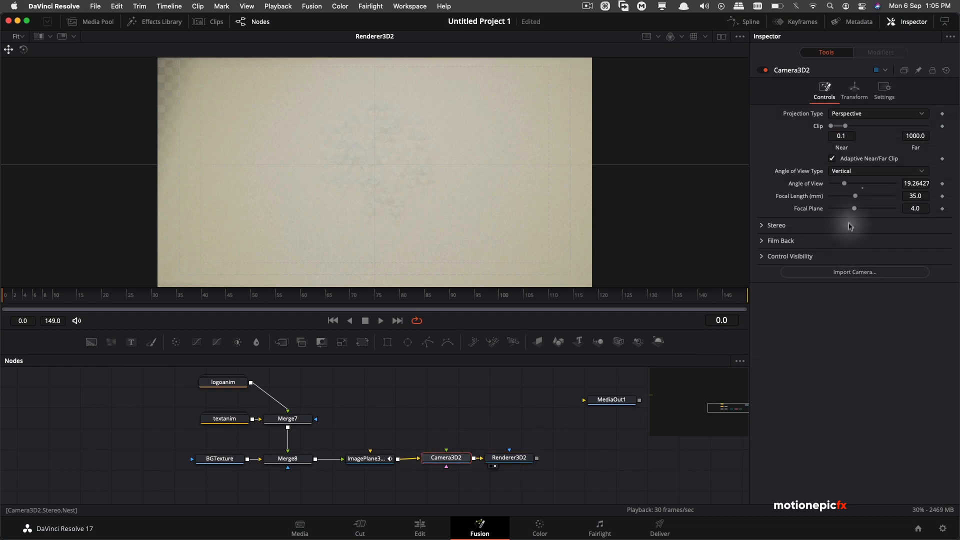
left_click_drag(844, 211, 833, 212)
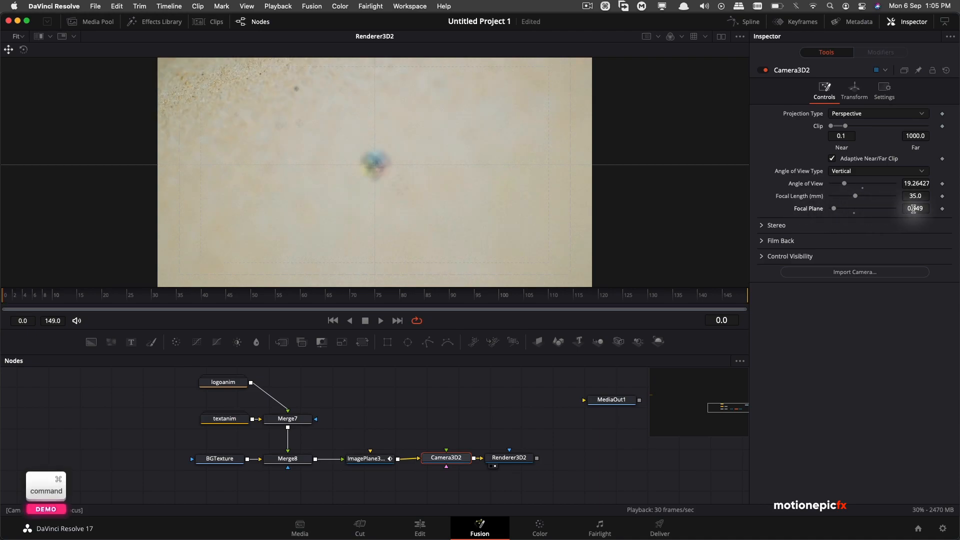
left_click_drag(914, 218, 950, 217)
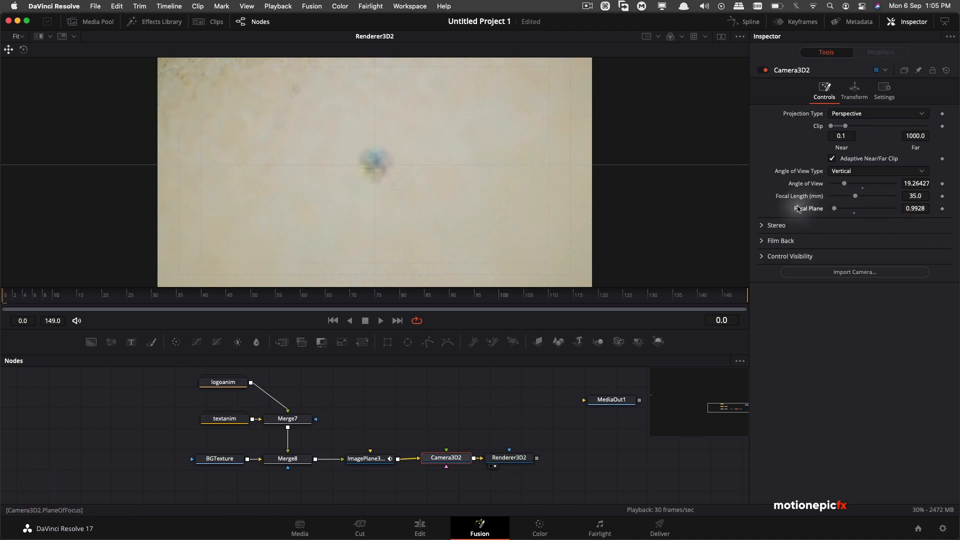
mouse_move(833, 208)
left_mouse_down()
mouse_move(873, 216)
mouse_move(822, 212)
left_mouse_up()
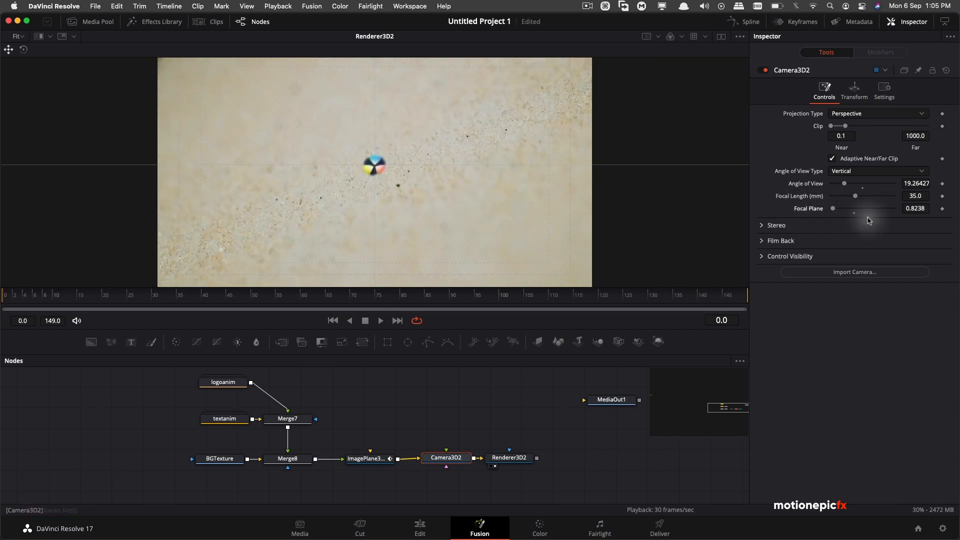
Reduce the renderer's depth-of-field blur amount to about 0.0128 and check the result at several frames.
left_click(495, 462)
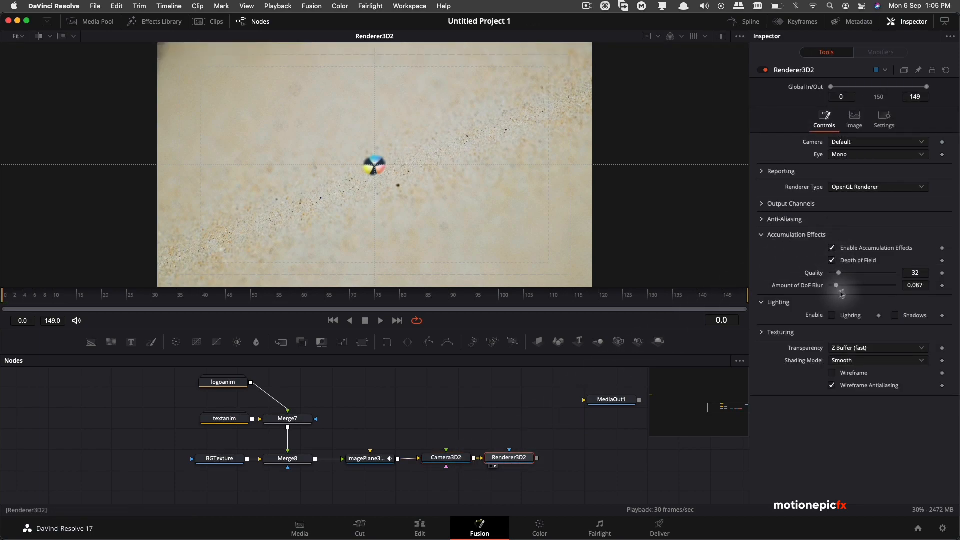
key("super")
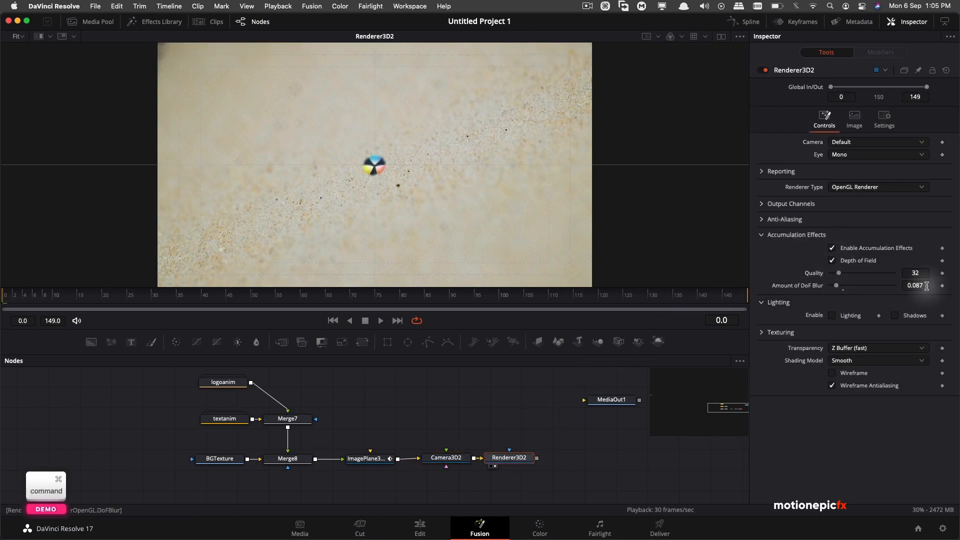
left_click_drag(917, 286, 784, 285)
left_click(249, 297)
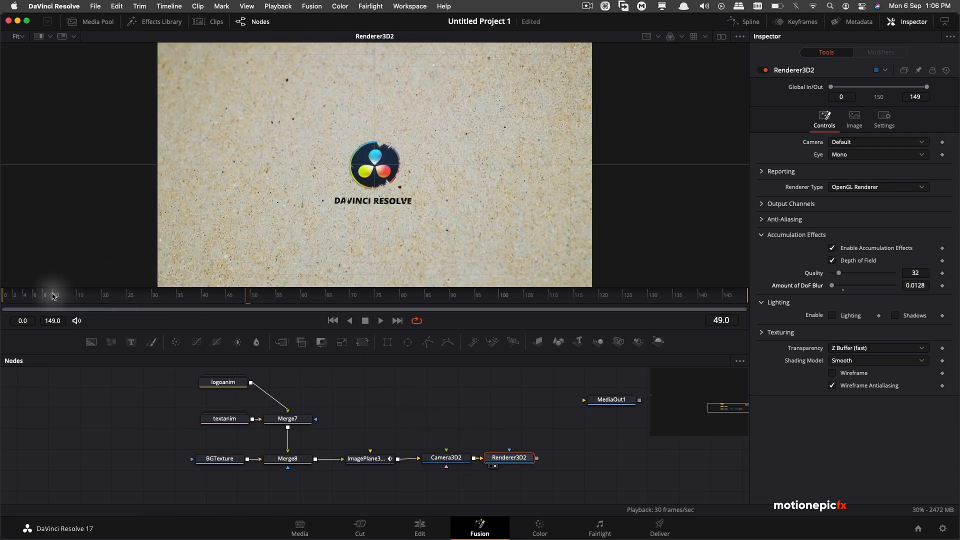
left_click_drag(52, 296, 14, 296)
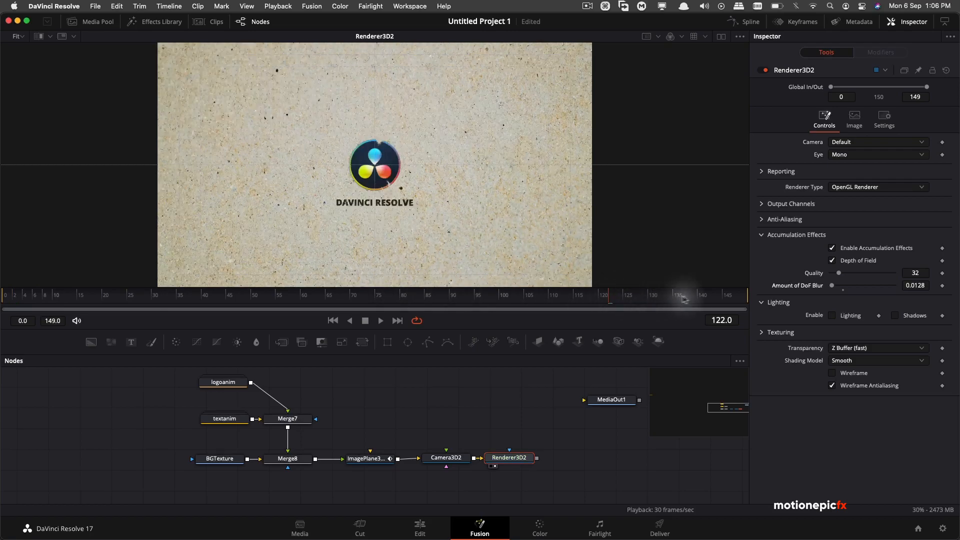
Connect Renderer3D2 to MediaOut1, check the composition on the Edit page timeline, and return to Fusion.
left_click_drag(537, 457, 598, 456)
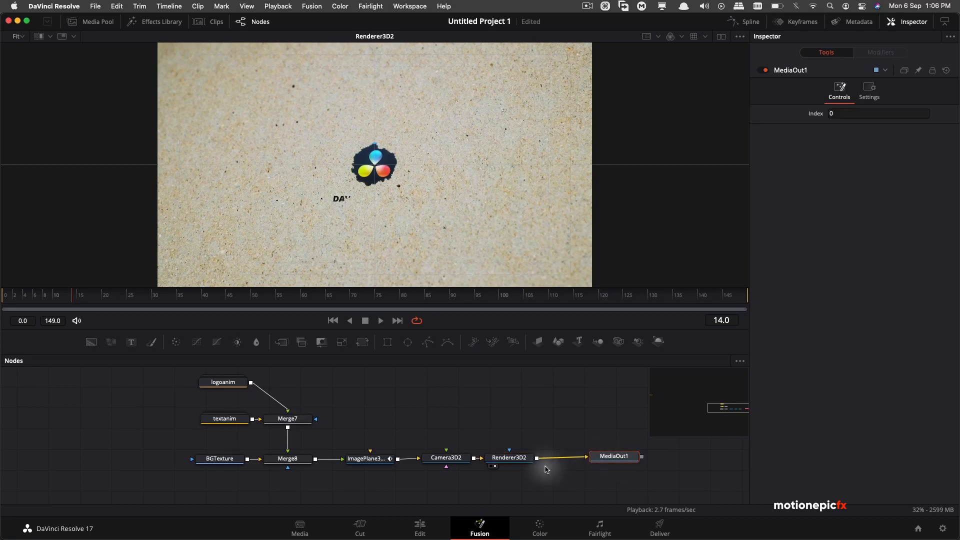
left_click(419, 525)
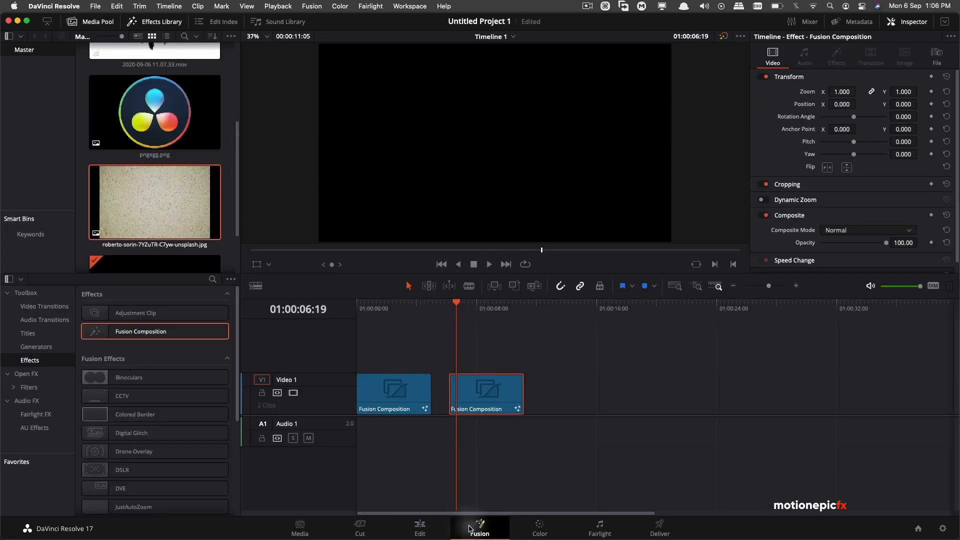
left_click(470, 528)
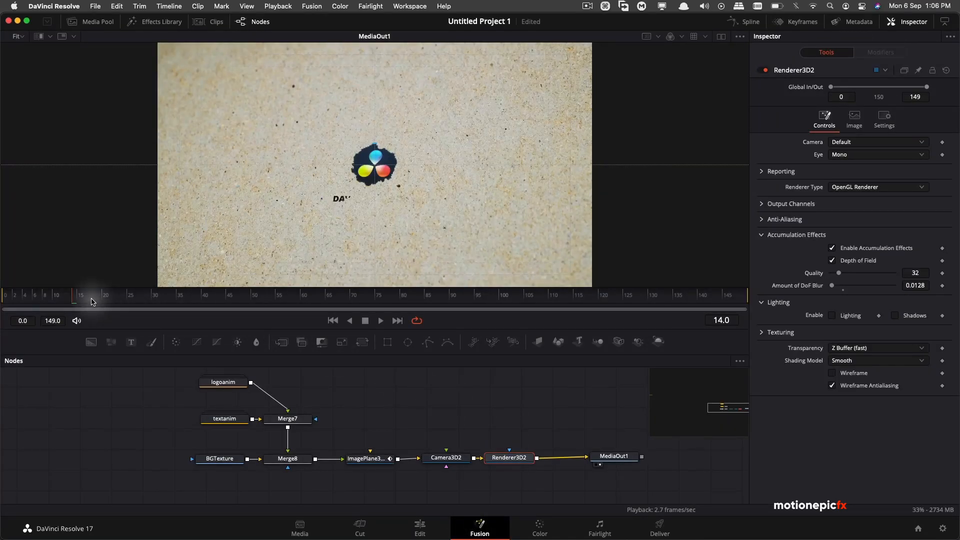